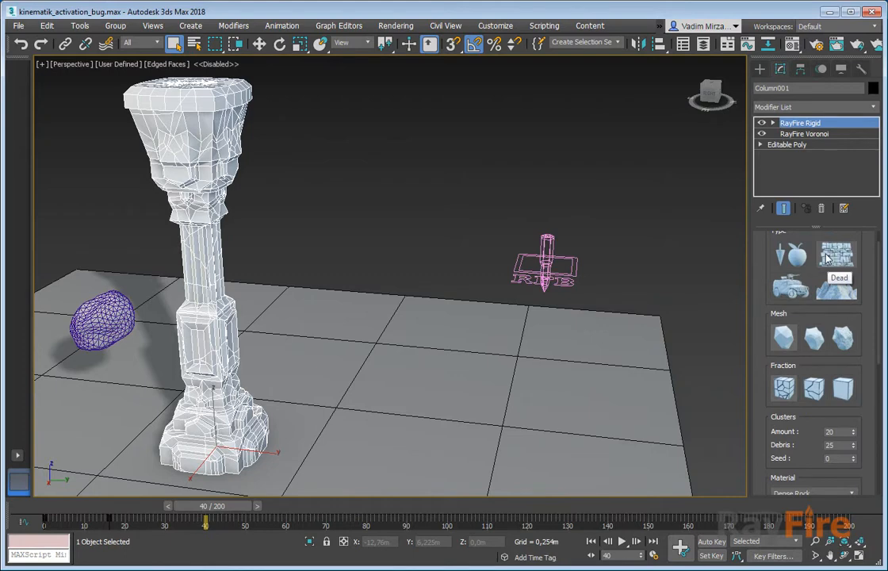
- Move the timeline to frame 5 and start the RF_Bullet simulation in Loop mode
{"action": "scroll", "coordinate": [795, 238], "scroll_direction": "down", "scroll_amount": 7}
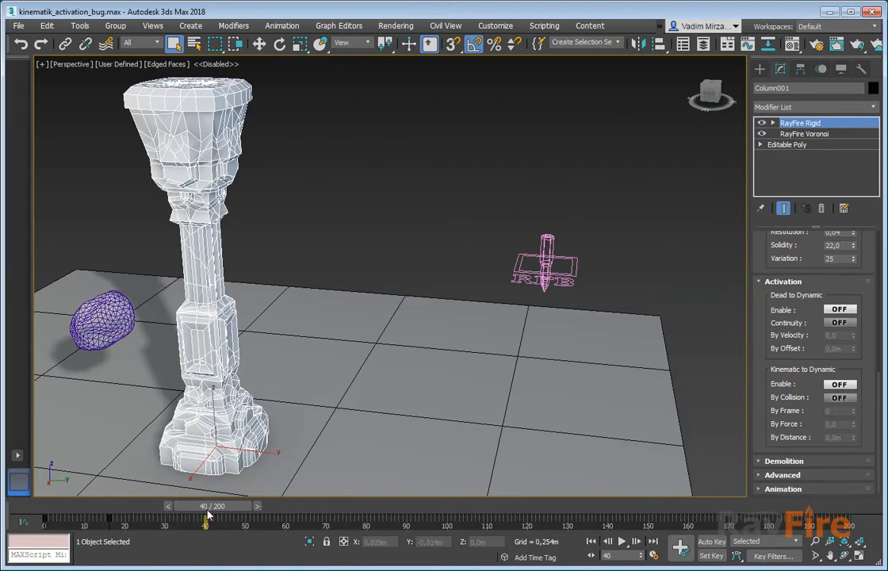
{"action": "left_click_drag", "start_coordinate": [207, 515], "coordinate": [91, 505]}
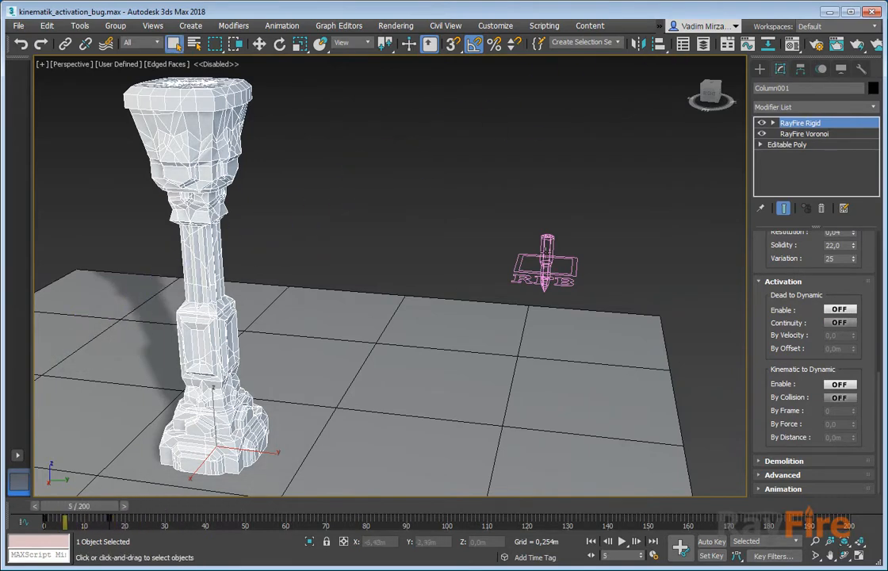
{"action": "left_click", "coordinate": [547, 264]}
{"action": "left_click", "coordinate": [814, 372]}
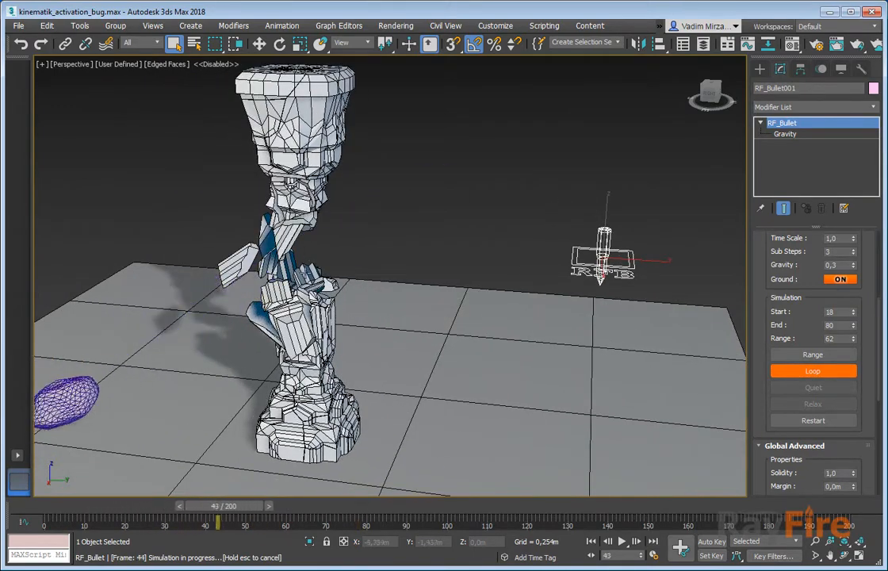
- Raise the column's RayFire Rigid material density to about 93,886 and turn off the edged-faces display
{"action": "left_click", "coordinate": [280, 217]}
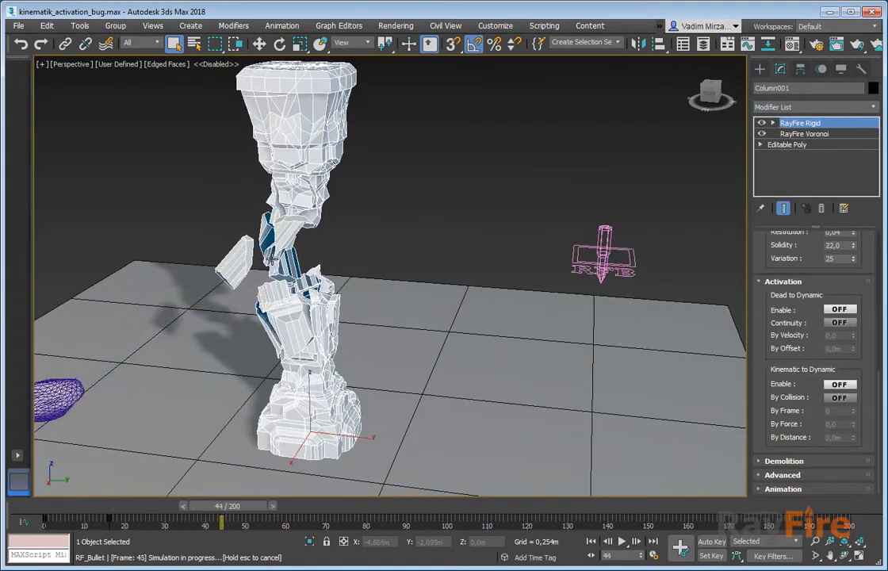
{"action": "scroll", "coordinate": [280, 238], "scroll_direction": "up", "scroll_amount": 2}
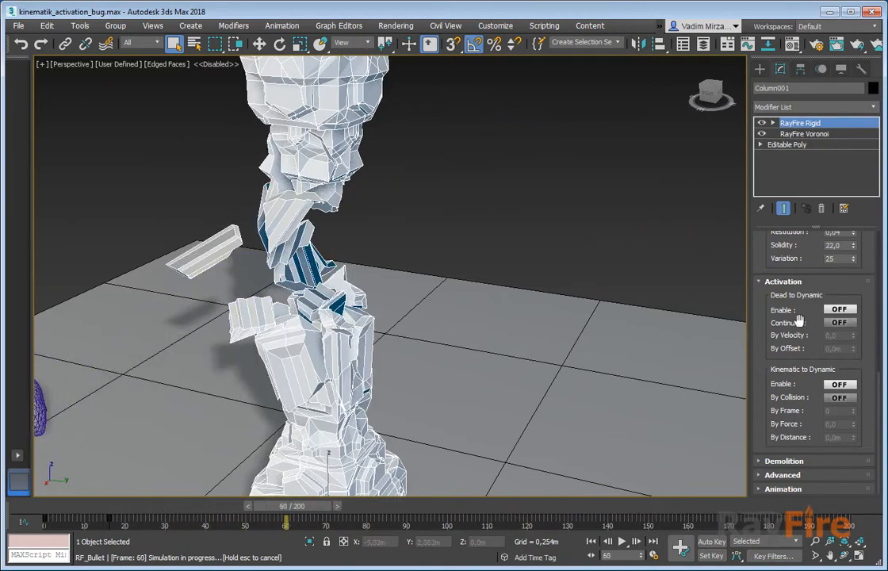
{"action": "left_click_drag", "start_coordinate": [767, 333], "coordinate": [773, 483]}
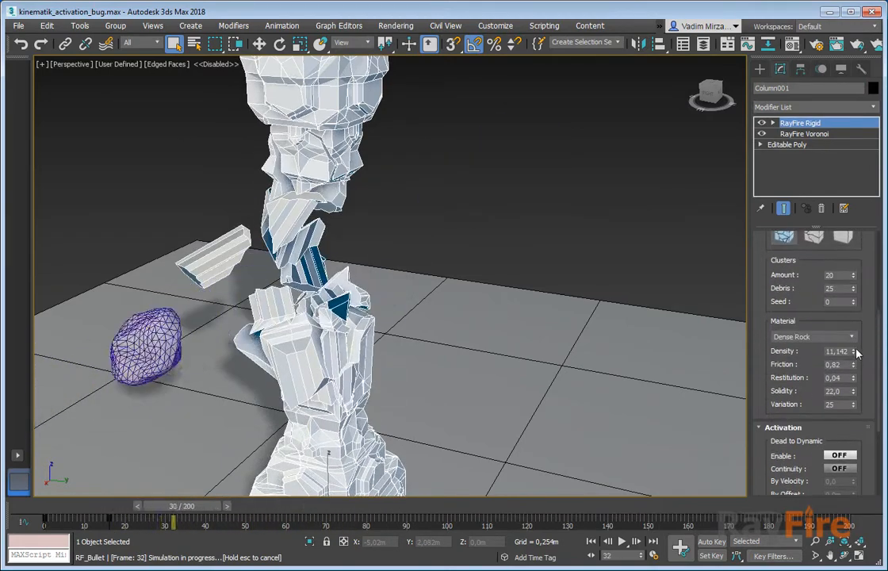
{"action": "left_click_drag", "start_coordinate": [846, 259], "coordinate": [857, 367]}
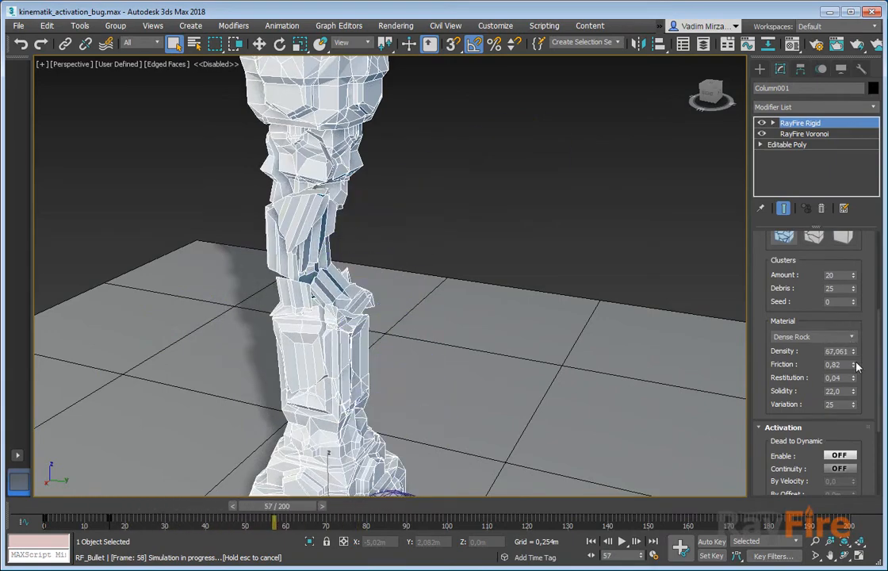
{"action": "left_click_drag", "start_coordinate": [854, 322], "coordinate": [854, 311]}
{"action": "key", "text": "F4"}
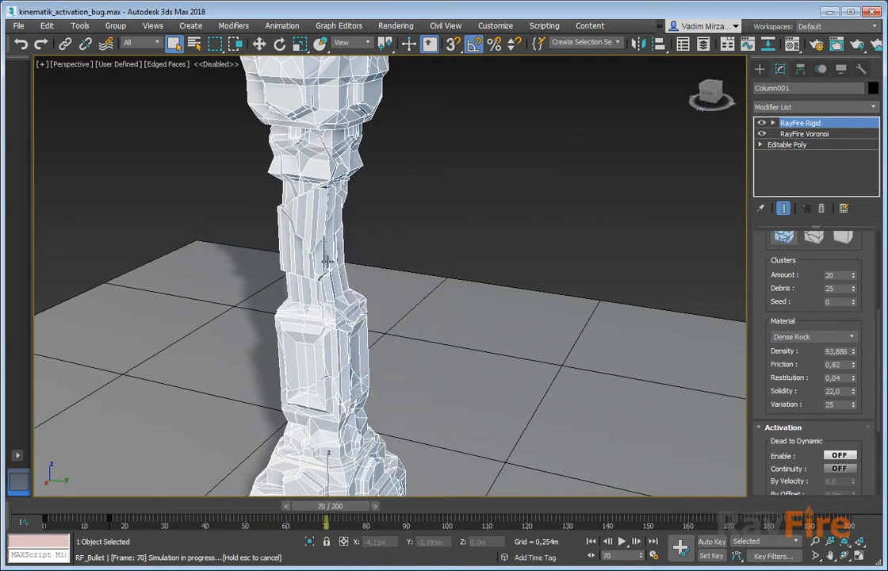
- Examine the column's cracked shards from several sides while the looped simulation runs
{"action": "middle_click_drag", "start_coordinate": [327, 260], "coordinate": [362, 232], "text": "alt"}
{"action": "scroll", "coordinate": [363, 232], "scroll_direction": "down", "scroll_amount": 3}
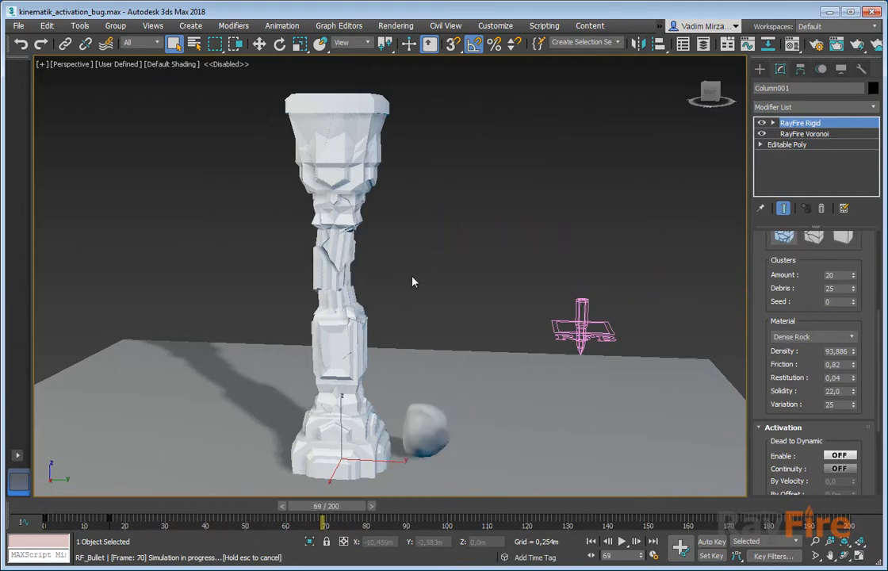
{"action": "middle_click_drag", "start_coordinate": [478, 271], "coordinate": [399, 274], "text": "alt"}
{"action": "scroll", "coordinate": [349, 279], "scroll_direction": "up", "scroll_amount": 5}
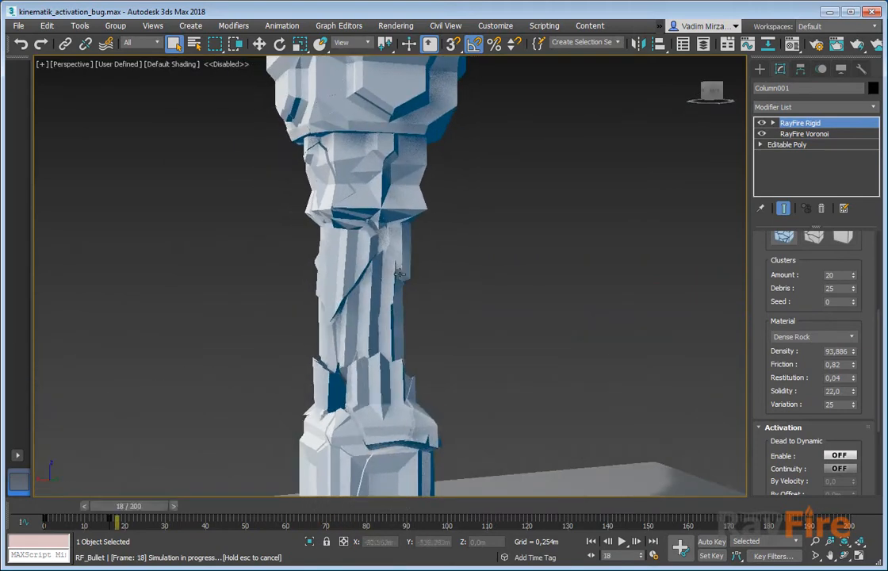
{"action": "scroll", "coordinate": [397, 318], "scroll_direction": "down", "scroll_amount": 2}
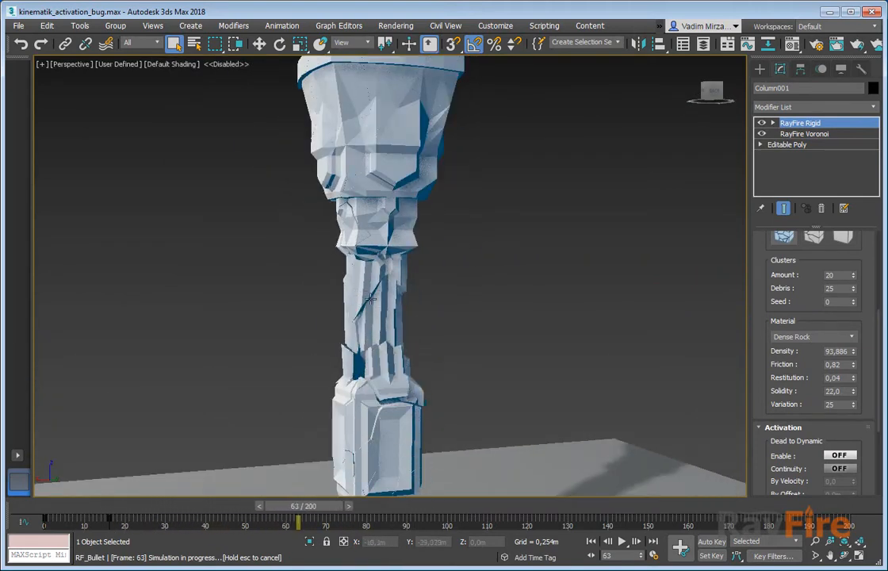
{"action": "scroll", "coordinate": [498, 334], "scroll_direction": "down", "scroll_amount": 4}
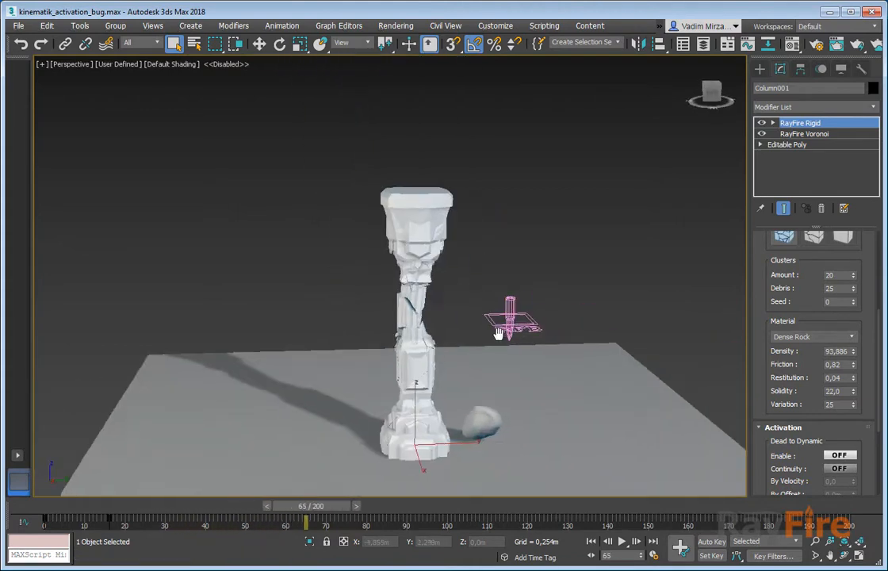
{"action": "middle_click_drag", "start_coordinate": [498, 333], "coordinate": [393, 327]}
{"action": "scroll", "coordinate": [346, 308], "scroll_direction": "up", "scroll_amount": 3}
{"action": "middle_click_drag", "start_coordinate": [346, 308], "coordinate": [348, 267]}
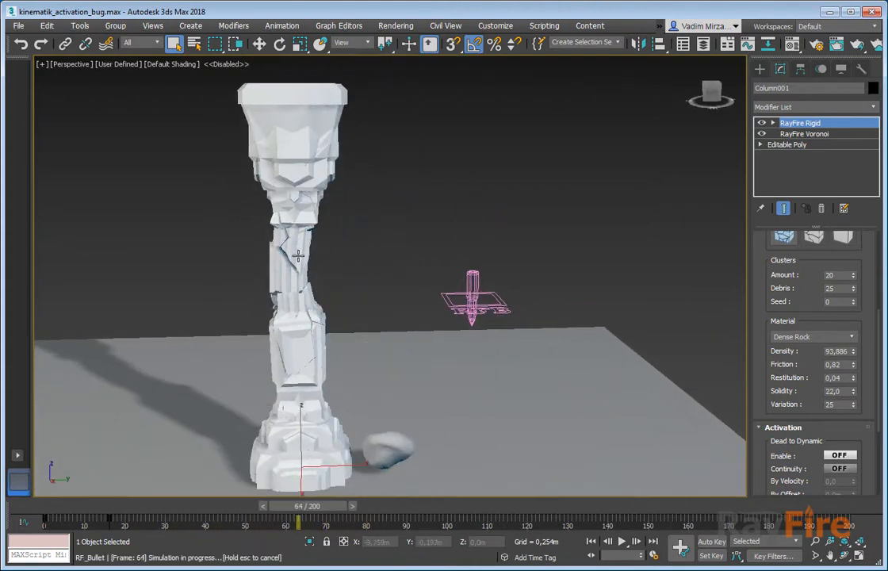
- Enable Dead to Dynamic activation on the column and lower its material density to 40 and finally to 20
{"action": "scroll", "coordinate": [793, 363], "scroll_direction": "down", "scroll_amount": 5}
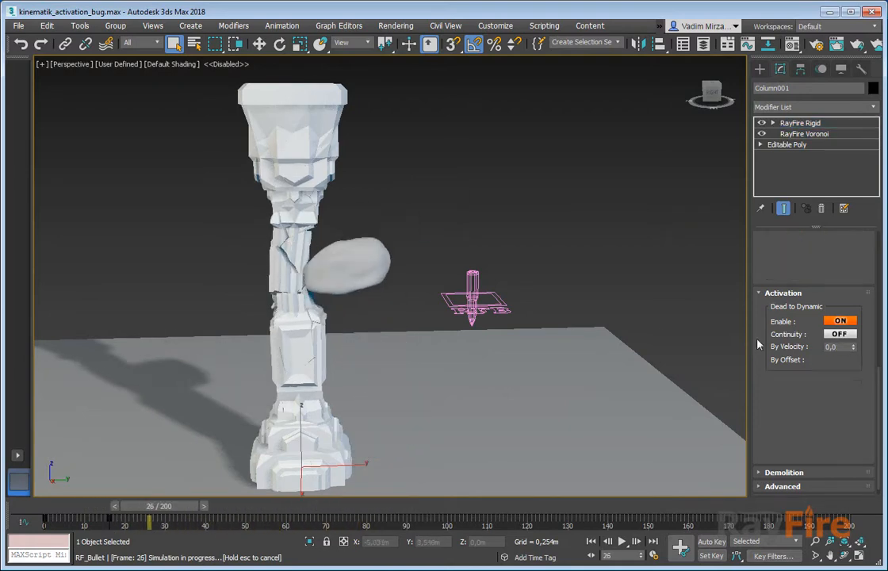
{"action": "scroll", "coordinate": [787, 418], "scroll_direction": "up", "scroll_amount": 2}
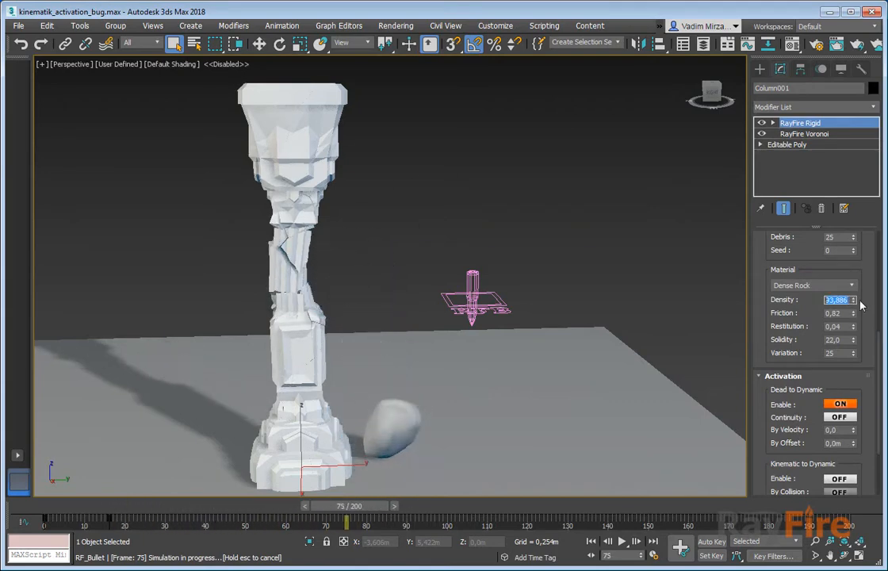
{"action": "type", "text": "40"}
{"action": "key", "text": "Return"}
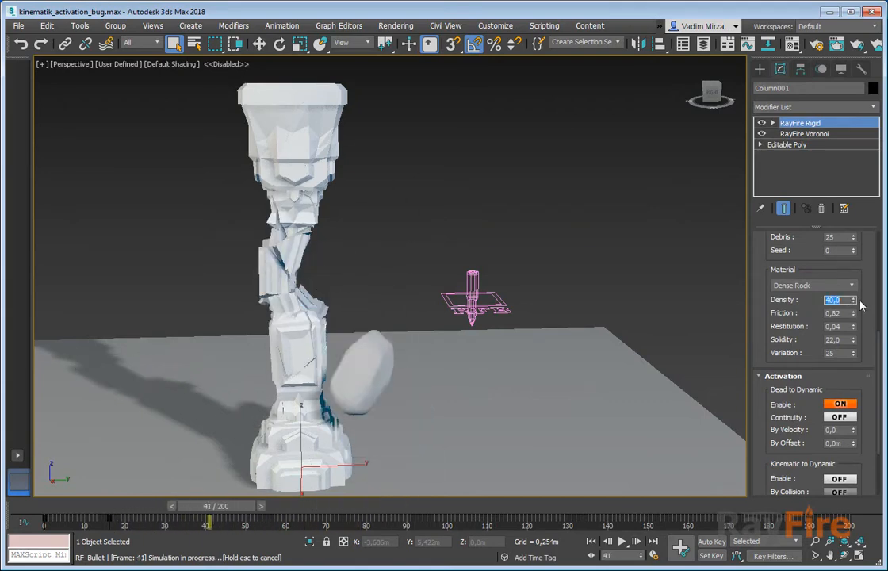
{"action": "type", "text": "20"}
{"action": "key", "text": "Return"}
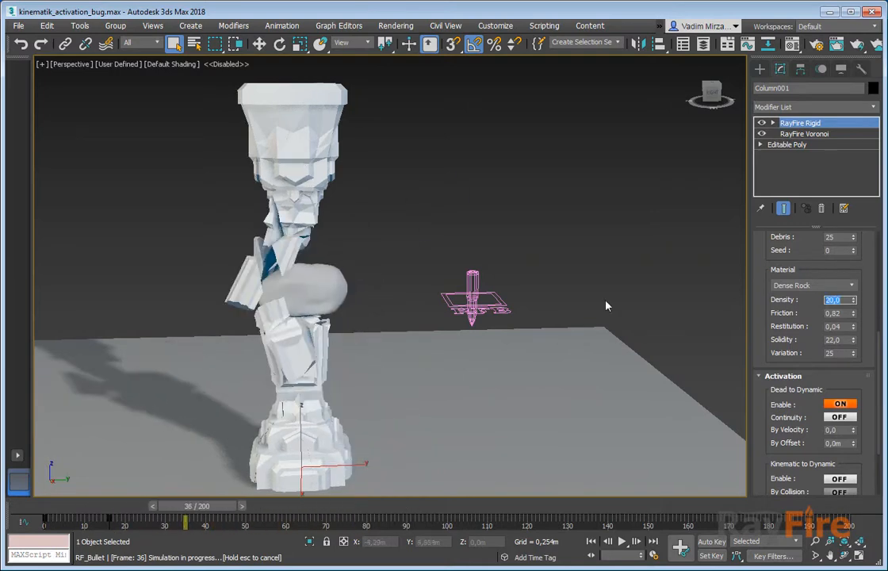
- Set the Dead to Dynamic By Velocity threshold to 0,01
{"action": "middle_click_drag", "start_coordinate": [606, 306], "coordinate": [676, 297], "text": "alt"}
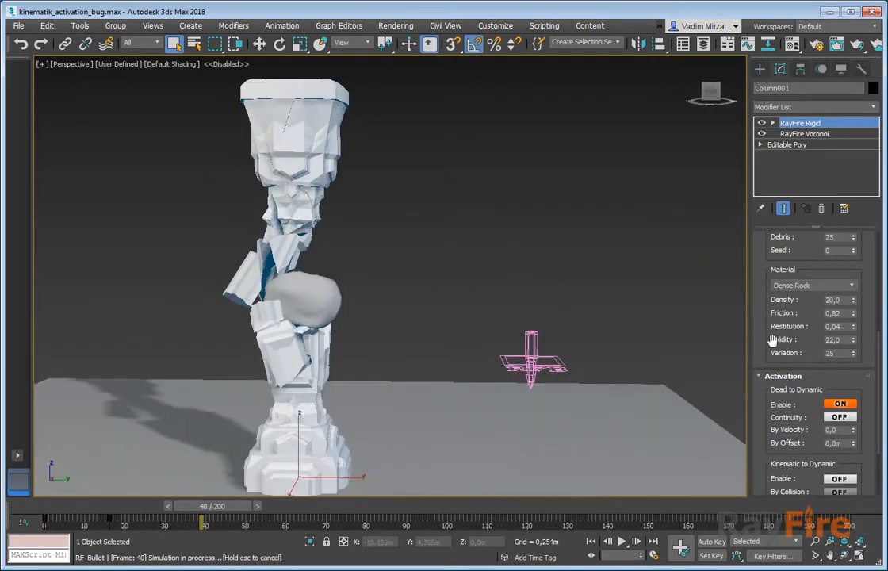
{"action": "scroll", "coordinate": [867, 341], "scroll_direction": "down", "scroll_amount": 3}
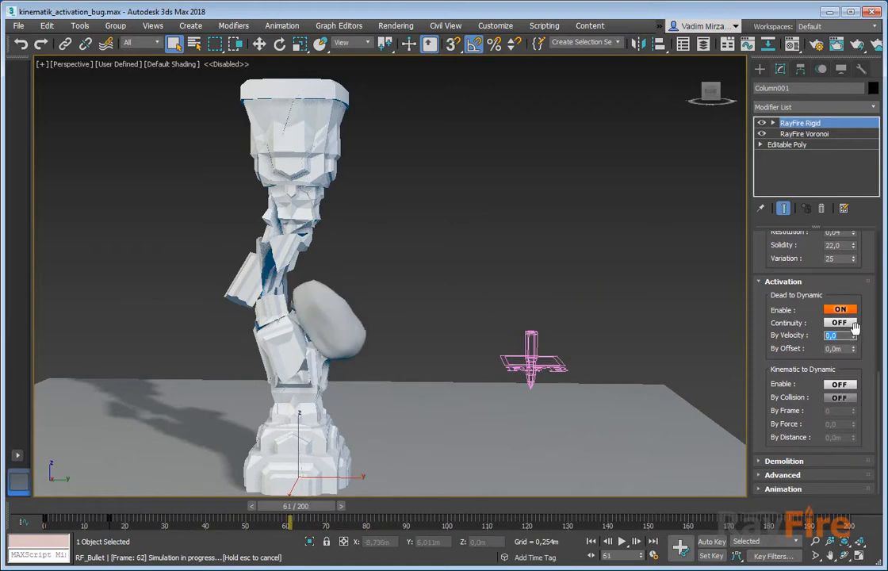
{"action": "type", "text": "0,01"}
{"action": "key", "text": "Return"}
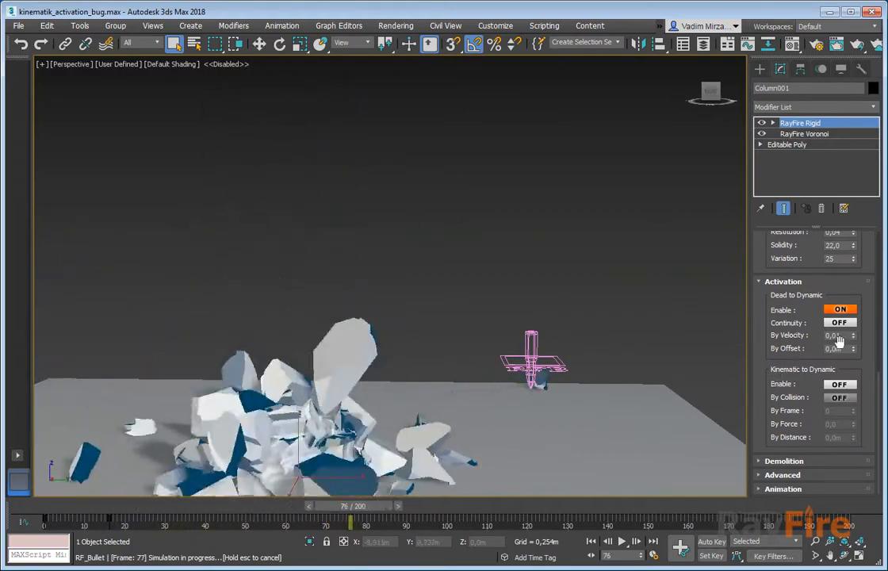
- Raise the Dead to Dynamic By Velocity threshold to 10 and inspect the column breaking apart
{"action": "left_click_drag", "start_coordinate": [844, 336], "coordinate": [763, 337]}
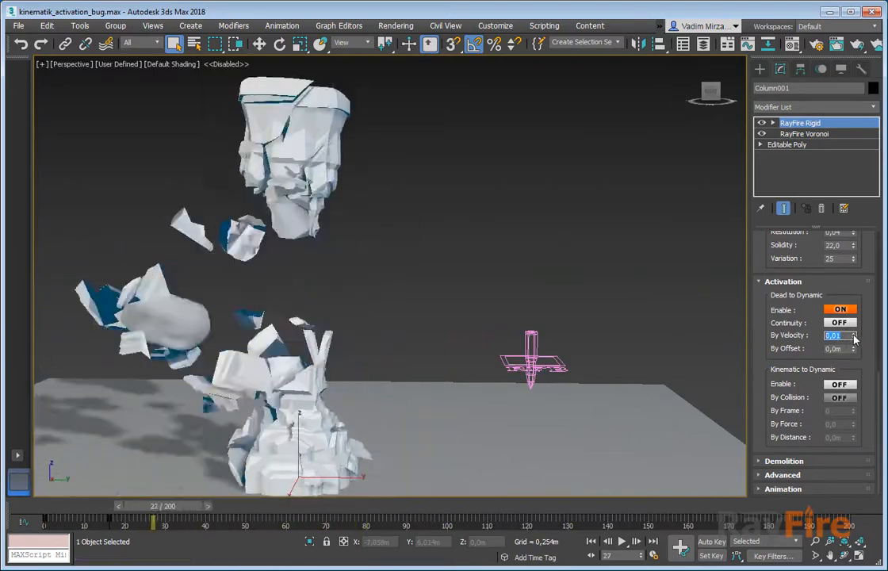
{"action": "left_click", "coordinate": [854, 334]}
{"action": "left_click_drag", "start_coordinate": [844, 336], "coordinate": [753, 324]}
{"action": "type", "text": "10"}
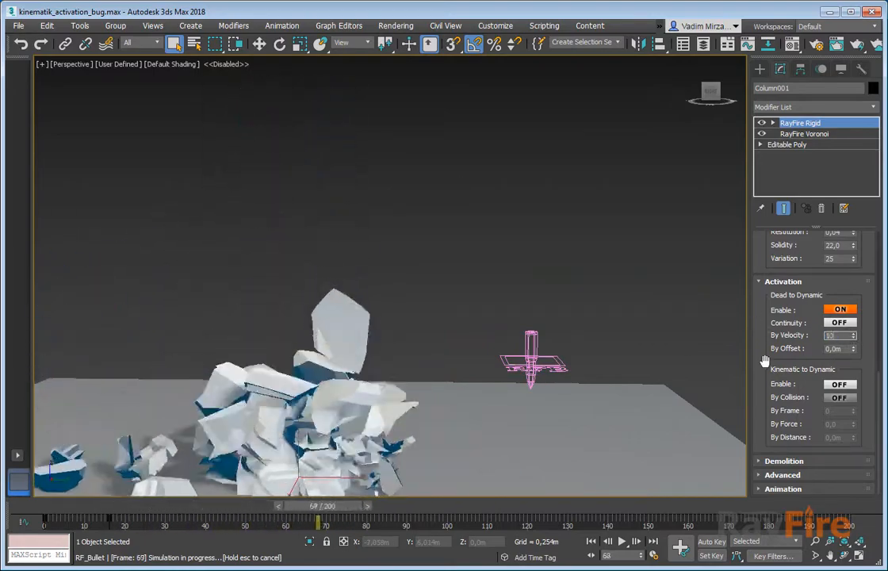
{"action": "key", "text": "Return"}
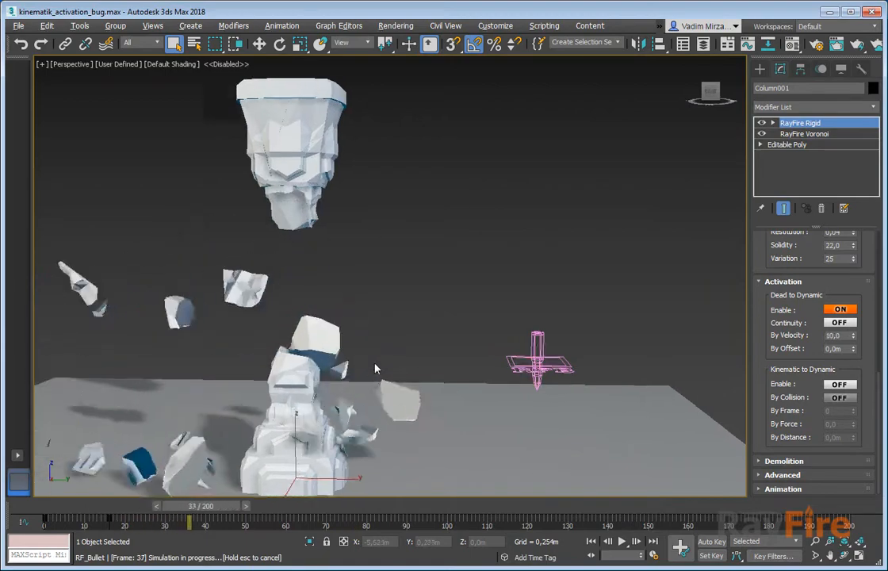
{"action": "middle_click_drag", "start_coordinate": [377, 367], "coordinate": [344, 294], "text": "alt"}
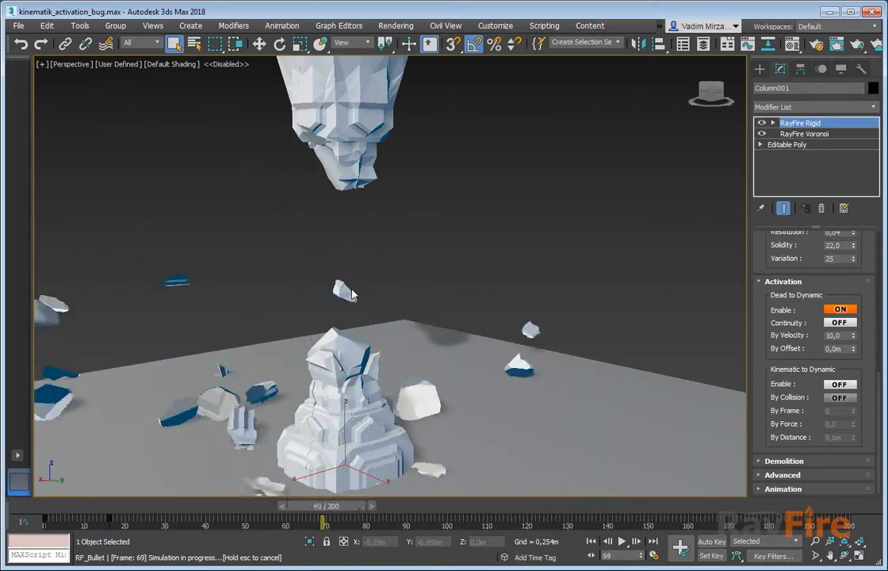
- Try By Velocity thresholds of 30 and 60 for the column and view the whole collision
{"action": "left_click_drag", "start_coordinate": [849, 335], "coordinate": [744, 334]}
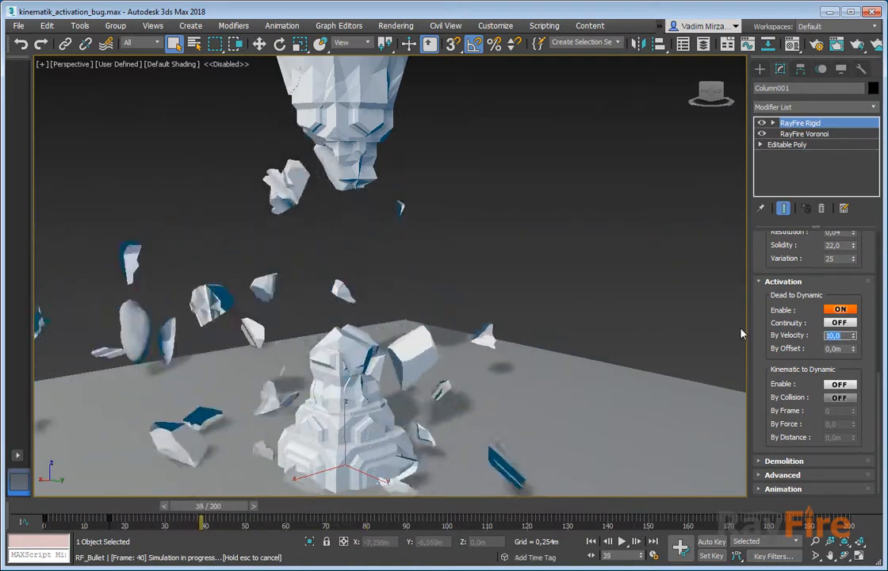
{"action": "type", "text": "30"}
{"action": "key", "text": "Return"}
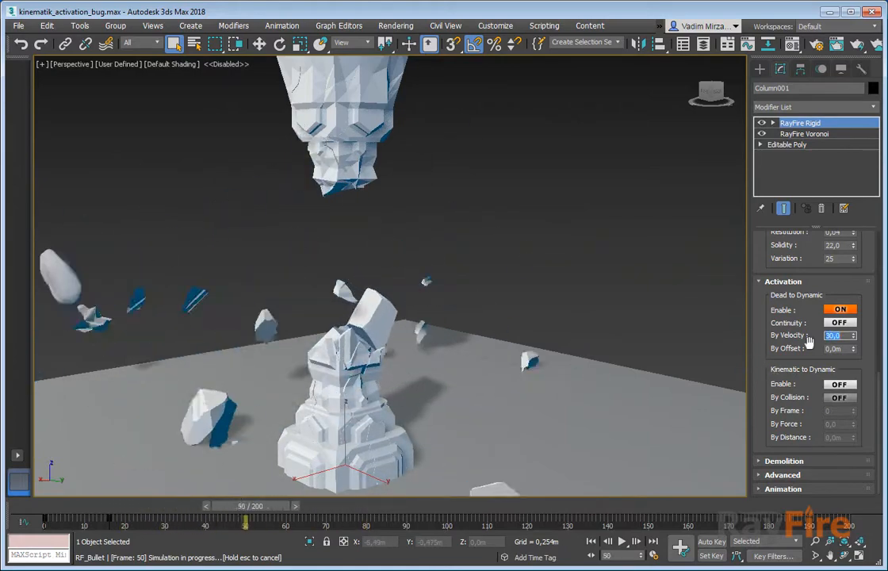
{"action": "type", "text": "60"}
{"action": "key", "text": "Return"}
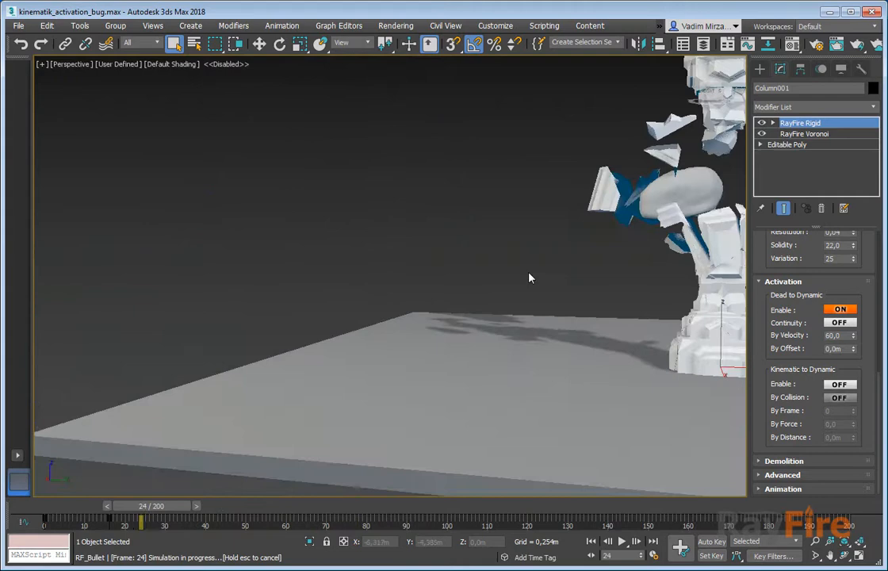
{"action": "middle_click_drag", "start_coordinate": [529, 277], "coordinate": [327, 330]}
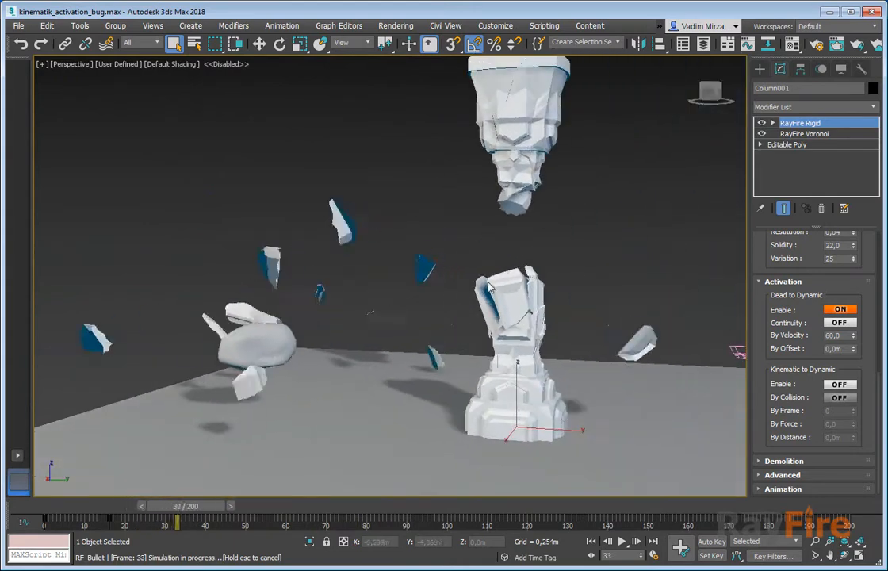
{"action": "middle_click_drag", "start_coordinate": [517, 247], "coordinate": [488, 249]}
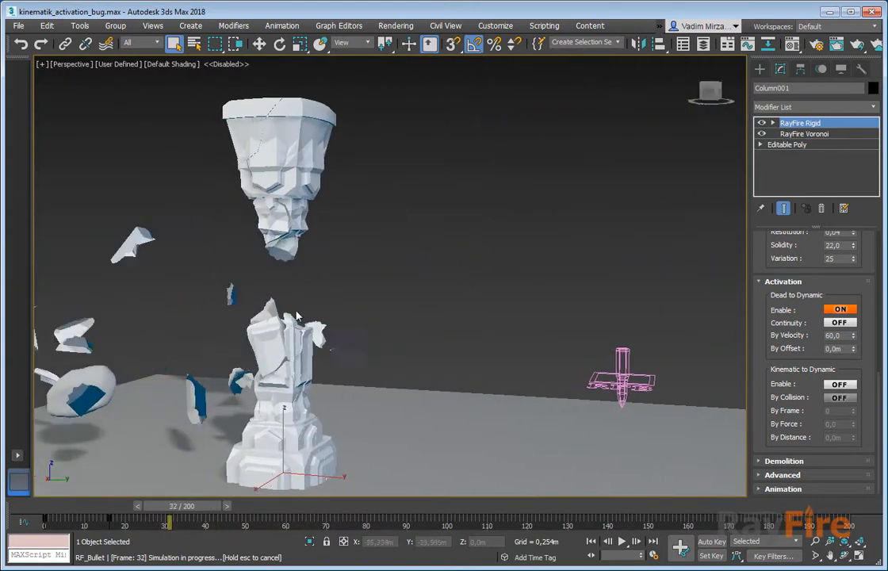
- Try higher By Velocity activation thresholds for the column, such as 102,0 and 106,11
{"action": "left_click_drag", "start_coordinate": [854, 334], "coordinate": [853, 325]}
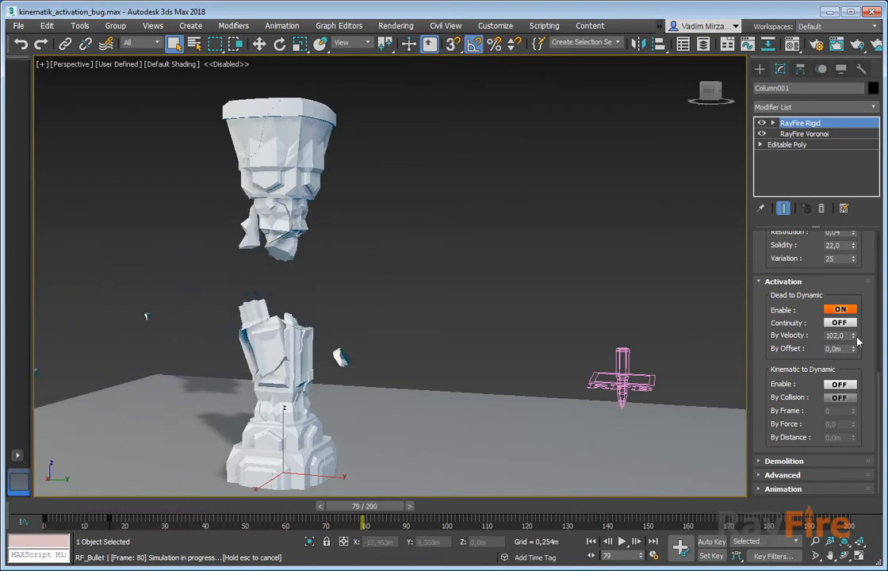
{"action": "left_click_drag", "start_coordinate": [858, 341], "coordinate": [853, 349]}
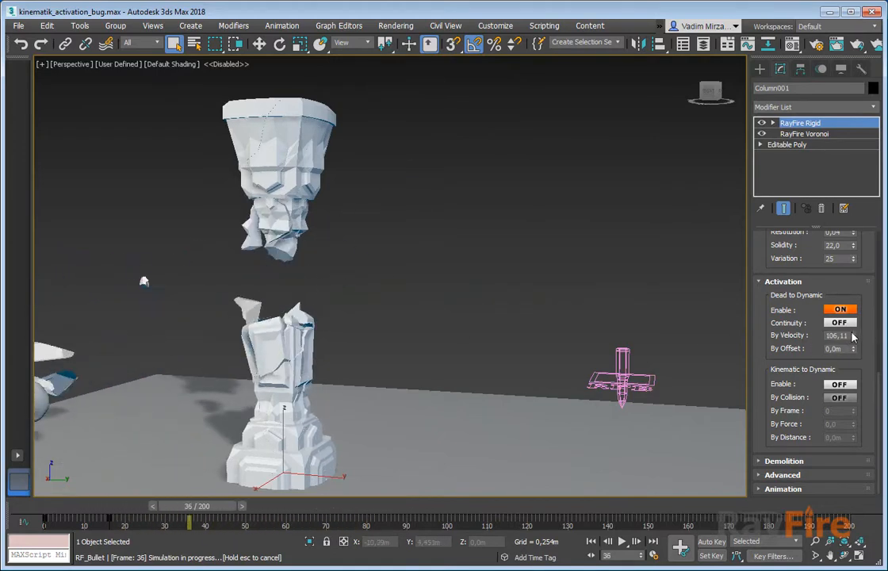
{"action": "left_click_drag", "start_coordinate": [854, 340], "coordinate": [854, 365]}
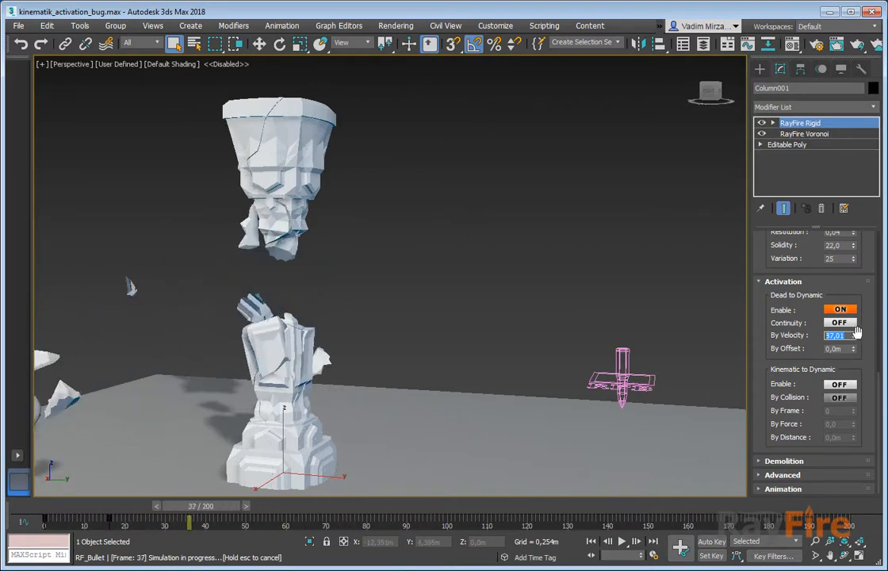
- Reset the By Velocity threshold to 0 and set the Dead to Dynamic By Offset threshold to 0,033 m
{"action": "left_click_drag", "start_coordinate": [853, 337], "coordinate": [853, 336]}
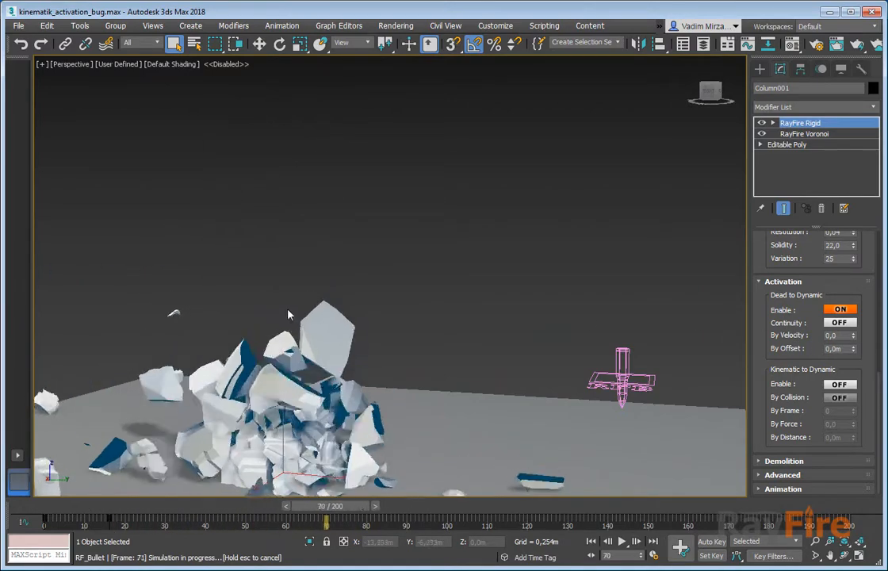
{"action": "left_click", "coordinate": [854, 346]}
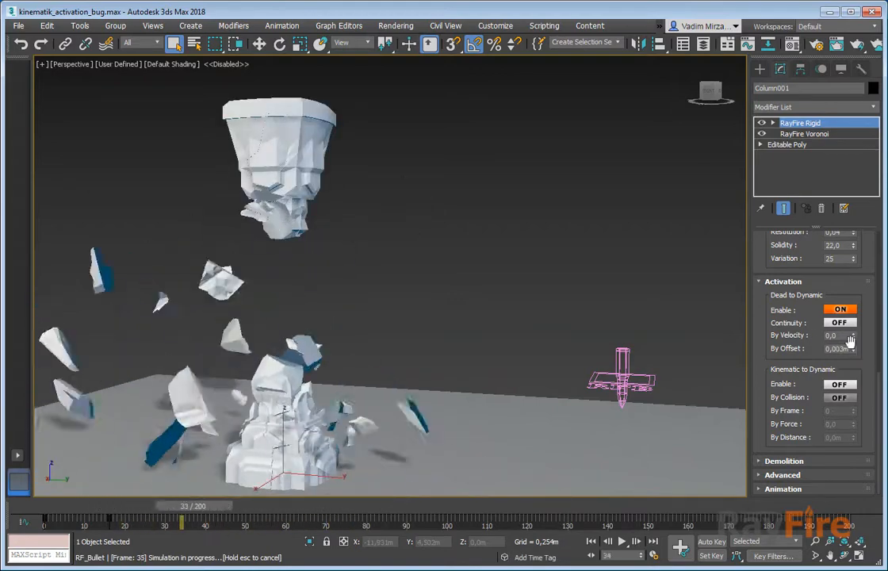
{"action": "left_click_drag", "start_coordinate": [853, 349], "coordinate": [852, 324]}
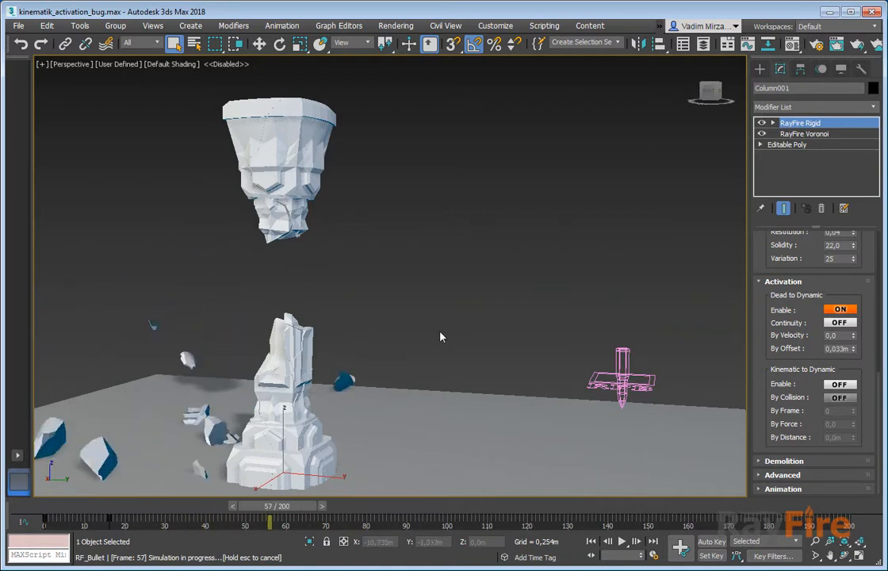
- Lower the column's Dead to Dynamic By Offset threshold through 0,027, 0,02 and 0,018 m to 0,014 m
{"action": "double_click", "coordinate": [838, 349]}
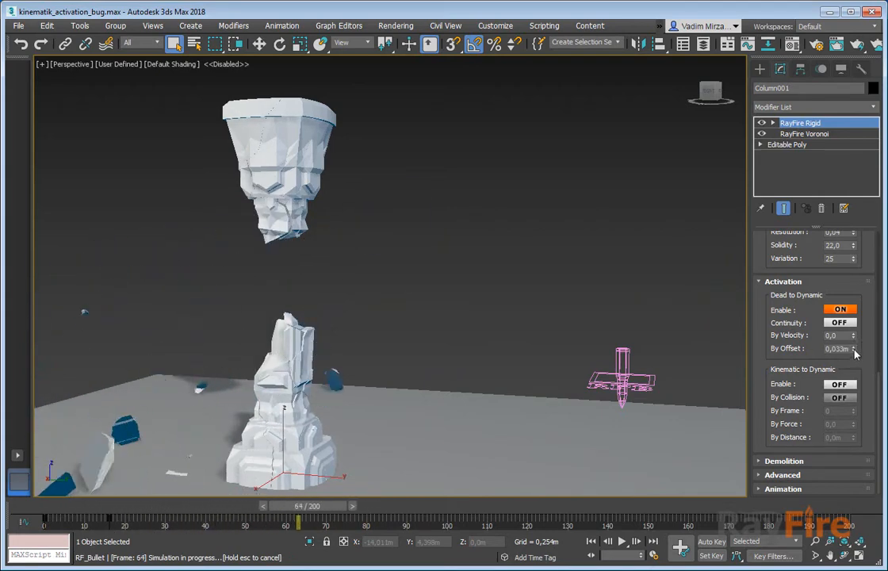
{"action": "left_click", "coordinate": [854, 351]}
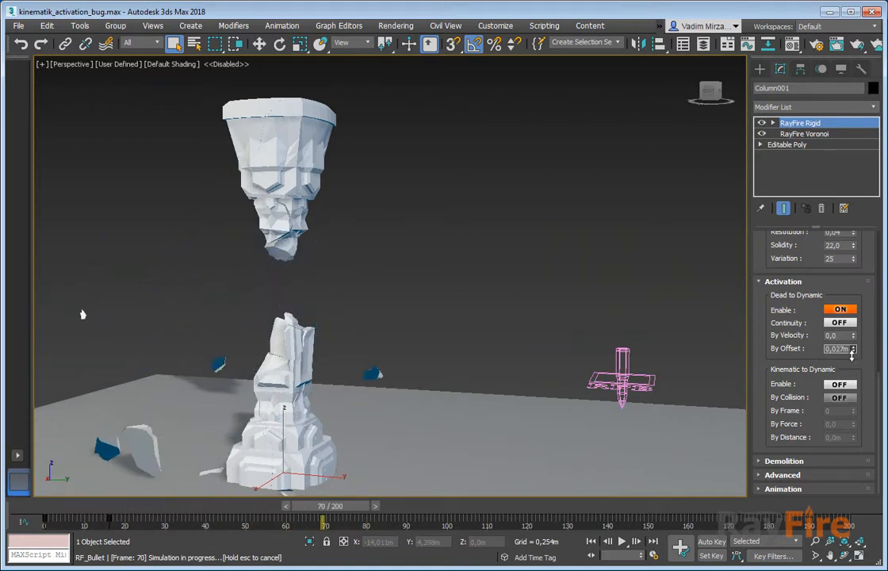
{"action": "left_click_drag", "start_coordinate": [853, 356], "coordinate": [851, 362]}
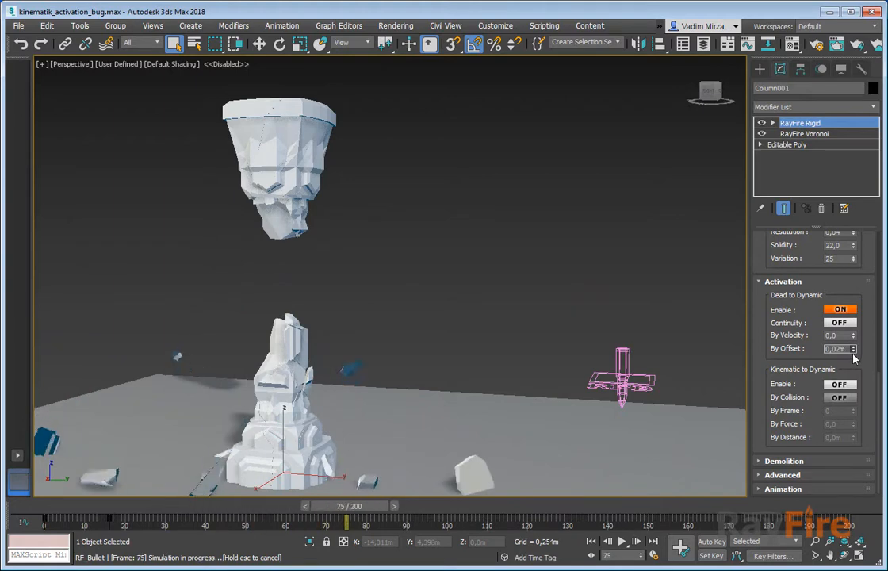
{"action": "left_click_drag", "start_coordinate": [854, 354], "coordinate": [853, 357]}
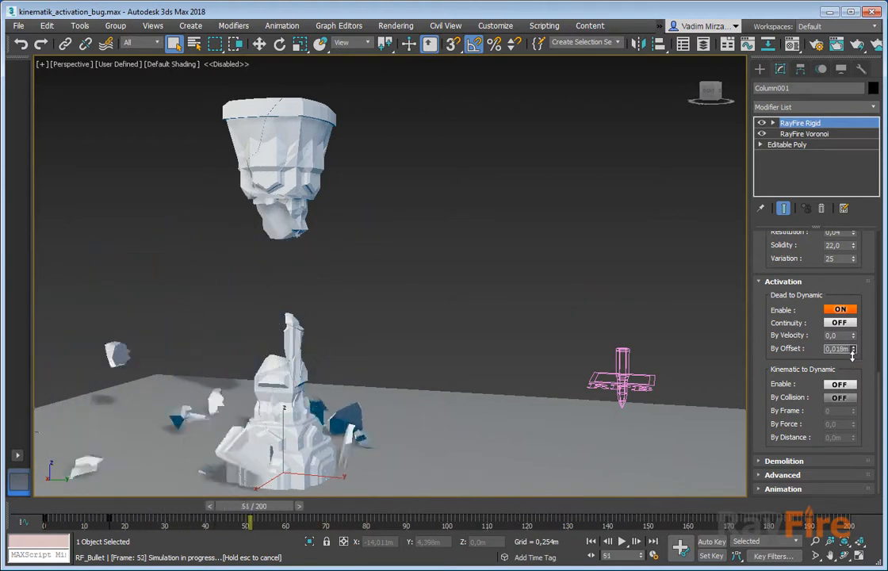
{"action": "left_click", "coordinate": [853, 355]}
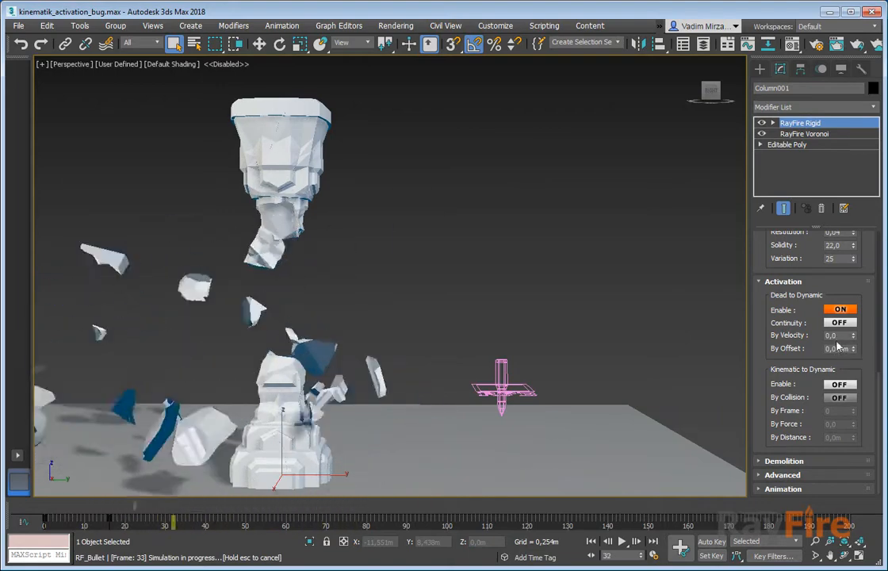
- Try By Velocity thresholds of 50 and 30 for the column and reduce the By Offset threshold to 0,01 m
{"action": "left_click_drag", "start_coordinate": [853, 339], "coordinate": [853, 323]}
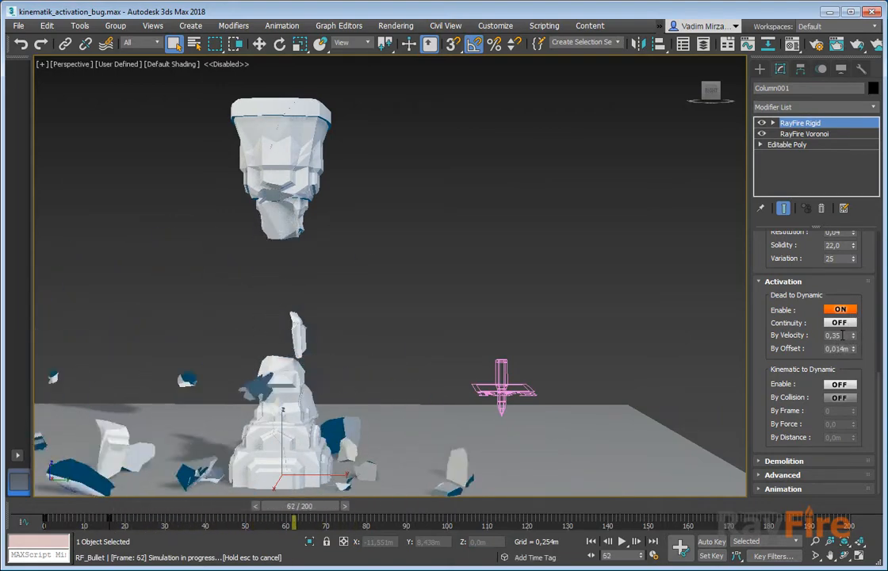
{"action": "type", "text": "50"}
{"action": "key", "text": "Return"}
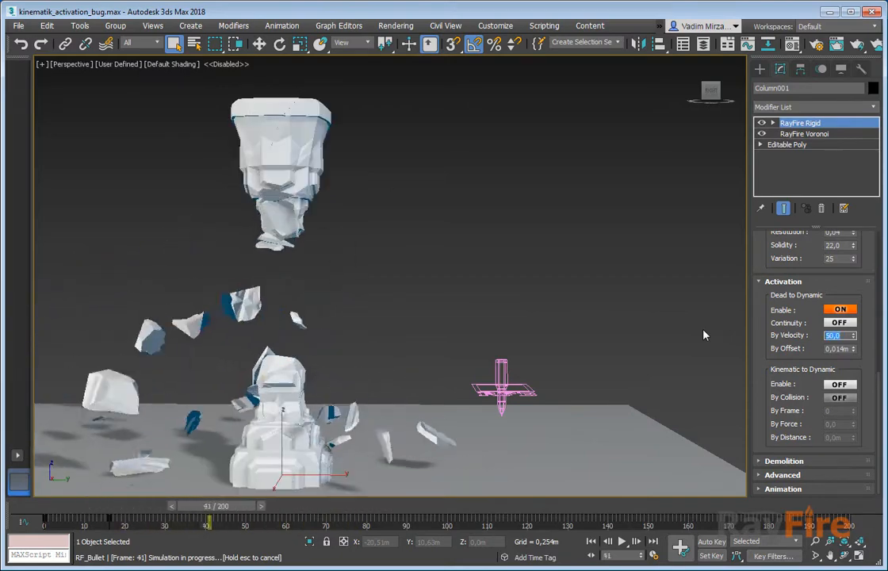
{"action": "type", "text": "3"}
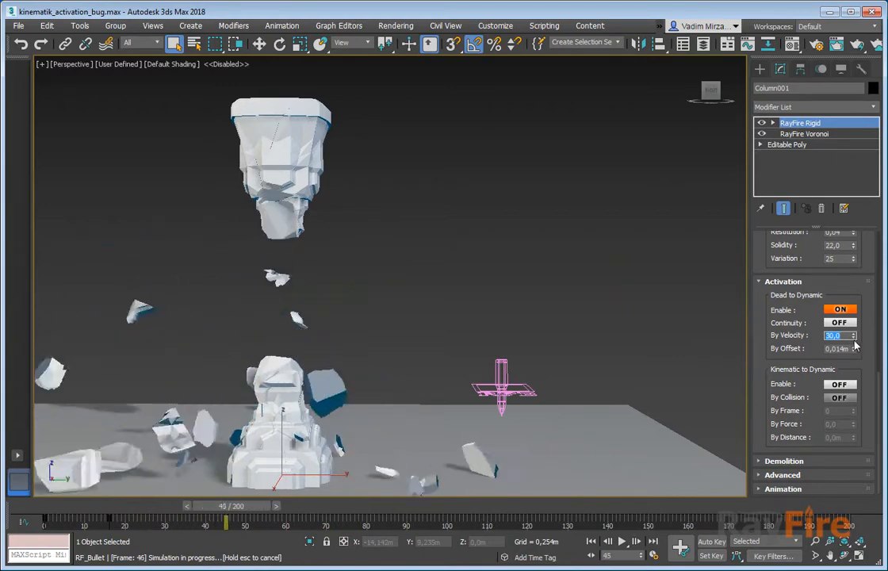
{"action": "left_click", "coordinate": [855, 352]}
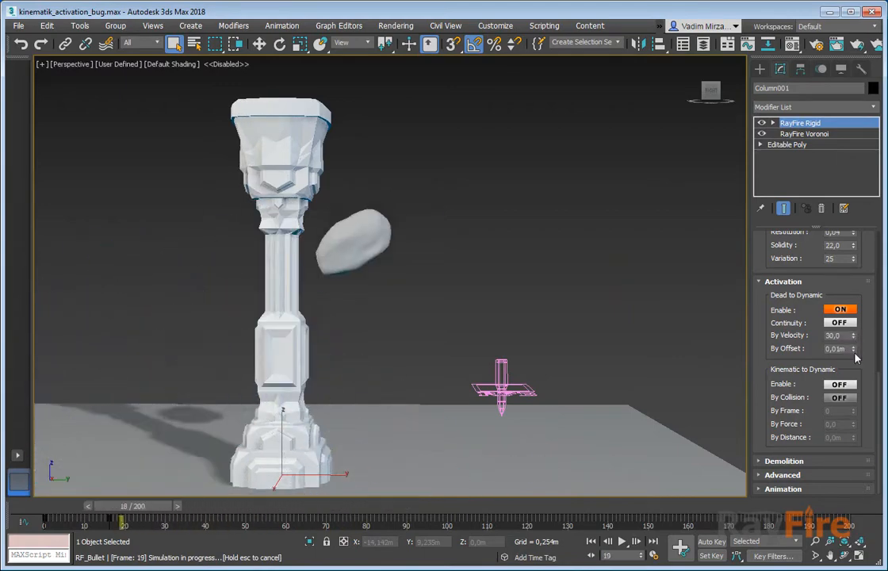
- Turn on Continuity for the column's Dead to Dynamic activation and watch the upper part collapse
{"action": "middle_click_drag", "start_coordinate": [500, 295], "coordinate": [390, 304]}
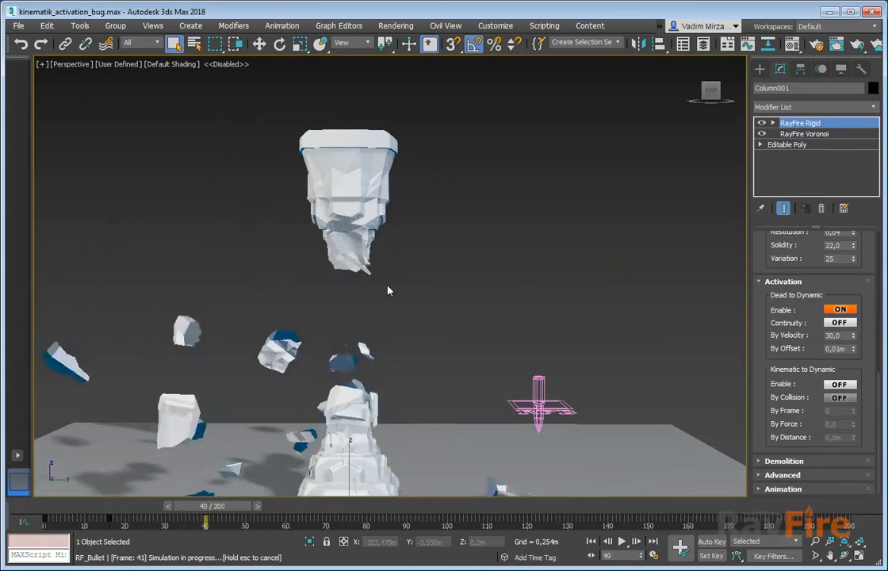
{"action": "left_click", "coordinate": [841, 323]}
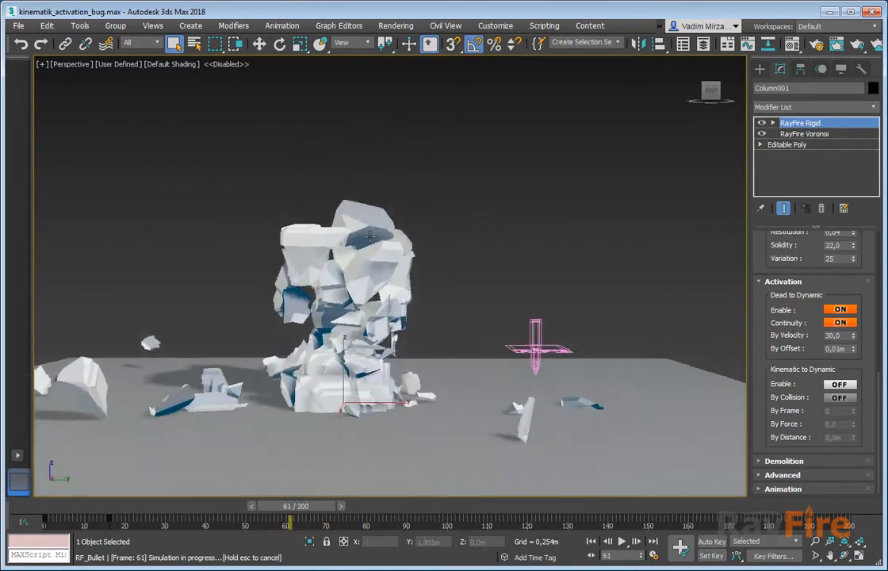
{"action": "middle_click_drag", "start_coordinate": [336, 153], "coordinate": [333, 240]}
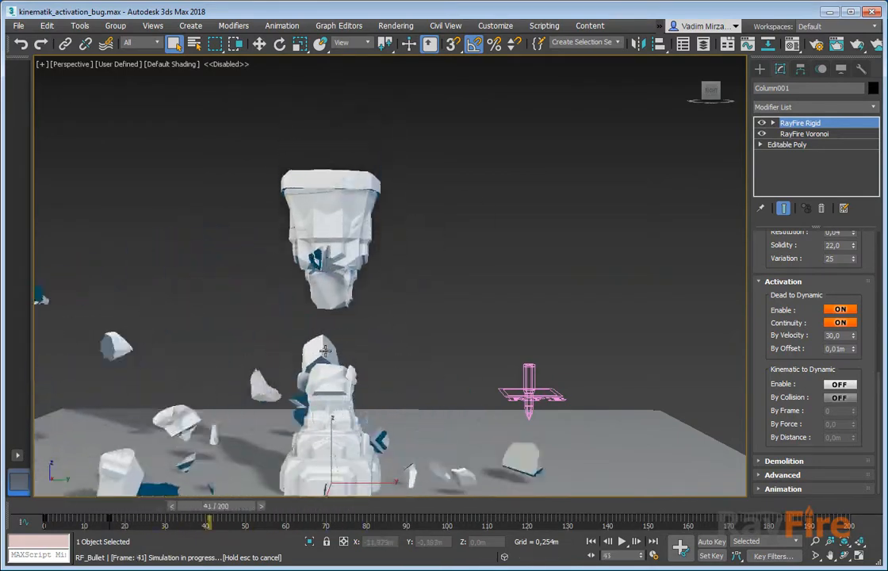
- Select the RayFire Rigid Continuity gizmo and move it from the column's base up to its capital, at Z about 2,956 m
{"action": "left_click", "coordinate": [773, 123]}
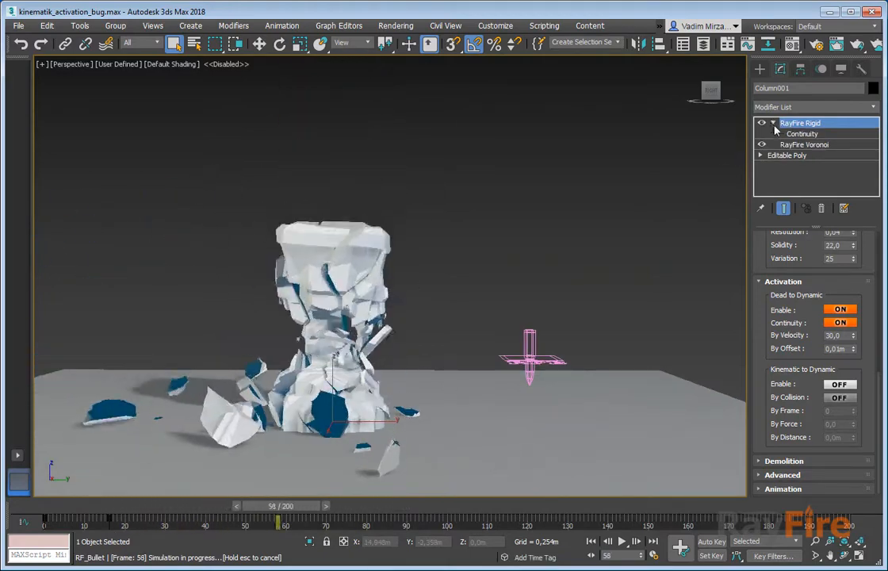
{"action": "left_click", "coordinate": [803, 135]}
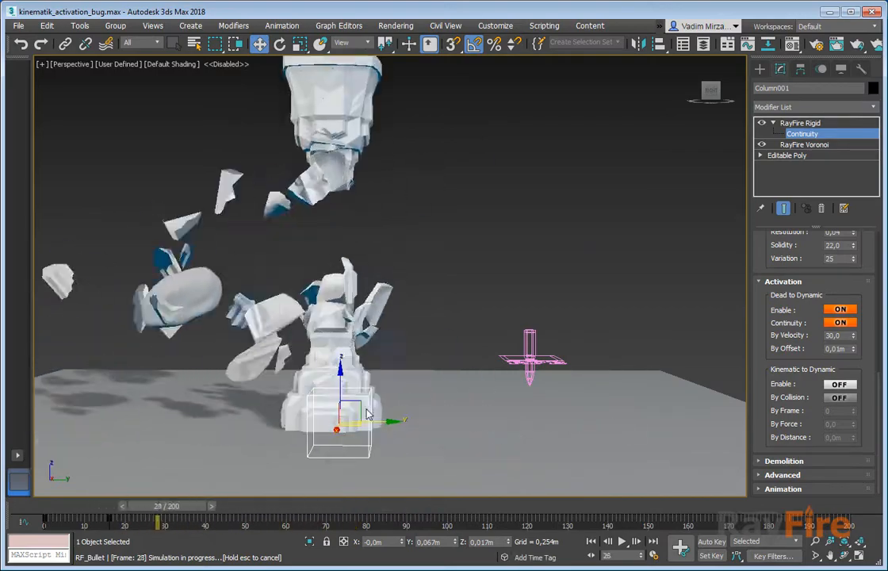
{"action": "middle_click_drag", "start_coordinate": [359, 420], "coordinate": [333, 401], "text": "alt"}
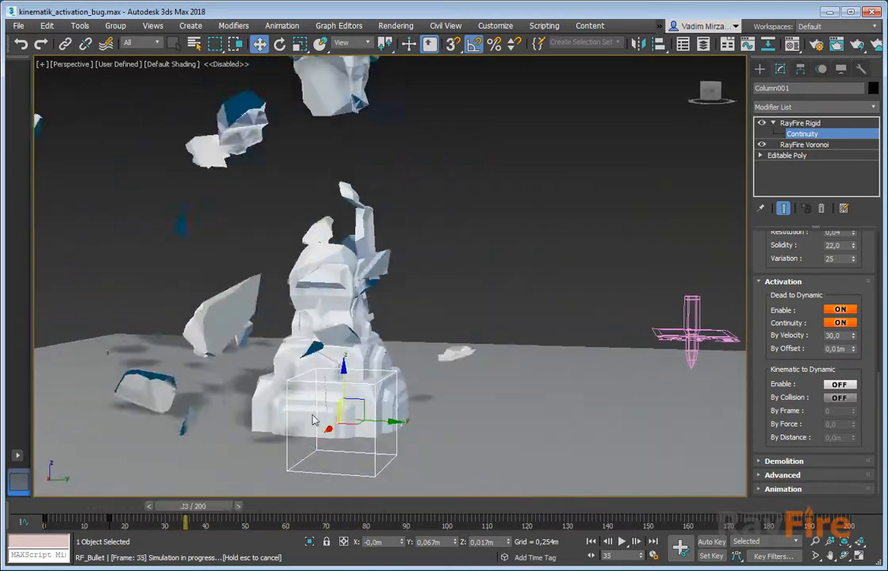
{"action": "middle_click_drag", "start_coordinate": [343, 367], "coordinate": [359, 432]}
{"action": "scroll", "coordinate": [360, 426], "scroll_direction": "down", "scroll_amount": 3}
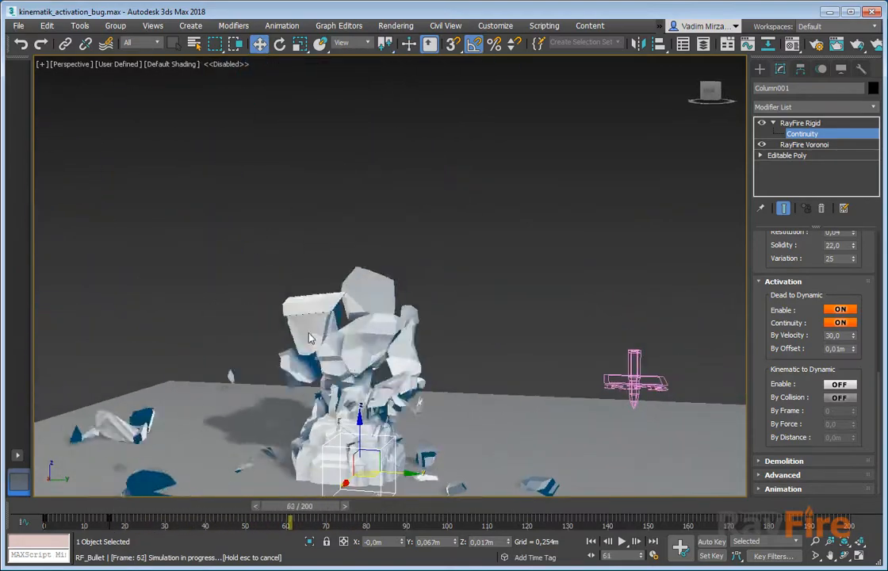
{"action": "left_click_drag", "start_coordinate": [361, 422], "coordinate": [384, 81]}
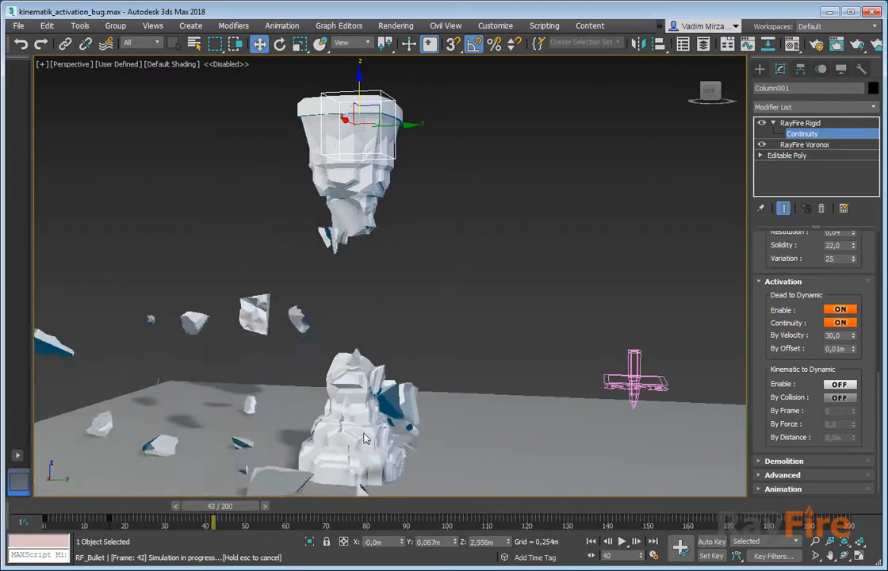
{"action": "middle_click_drag", "start_coordinate": [353, 167], "coordinate": [378, 219]}
{"action": "scroll", "coordinate": [436, 358], "scroll_direction": "down", "scroll_amount": 3}
{"action": "scroll", "coordinate": [441, 362], "scroll_direction": "down", "scroll_amount": 2}
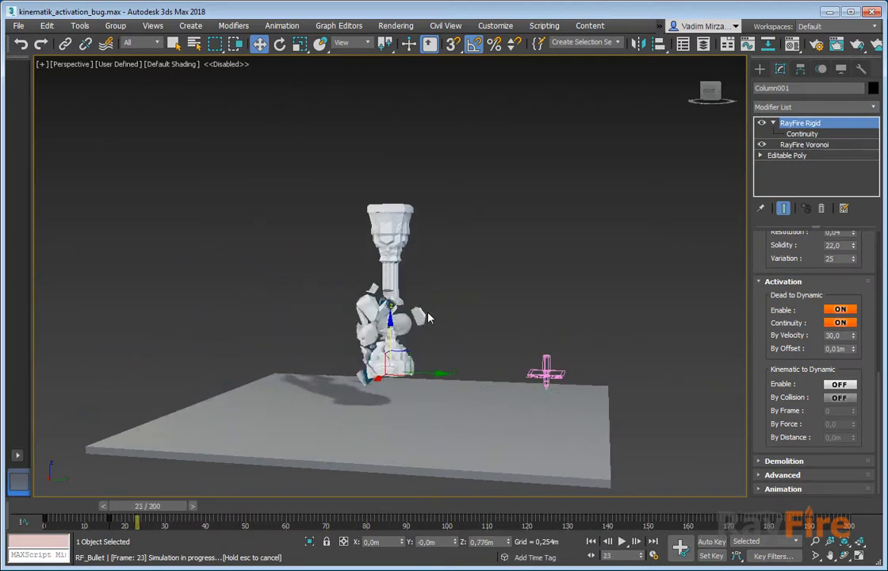
{"action": "left_click_drag", "start_coordinate": [307, 219], "coordinate": [429, 355]}
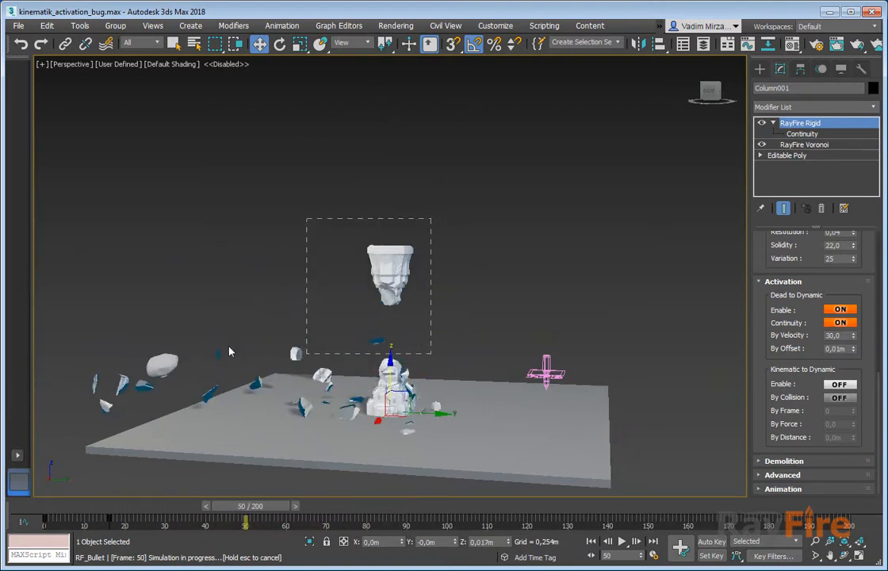
{"action": "left_click_drag", "start_coordinate": [229, 351], "coordinate": [80, 412]}
{"action": "middle_click_drag", "start_coordinate": [100, 333], "coordinate": [205, 329]}
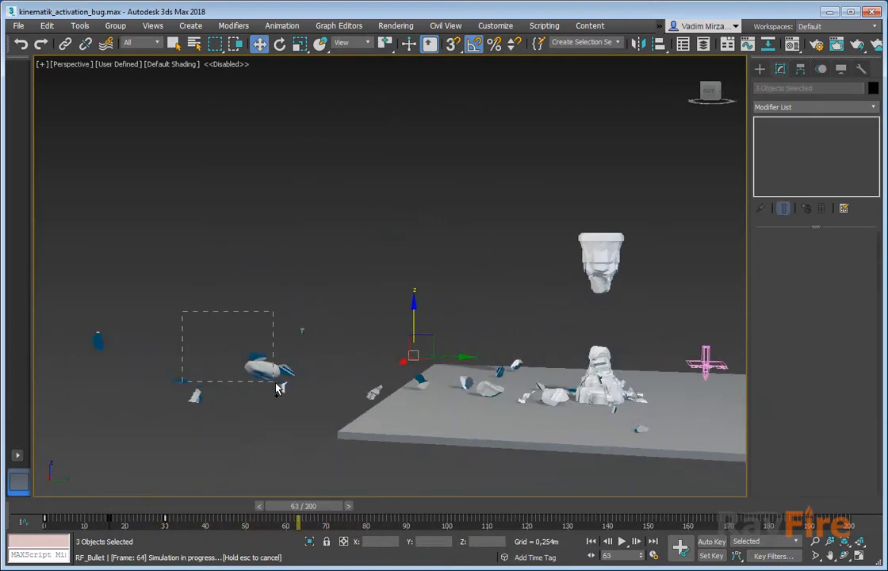
{"action": "middle_click_drag", "start_coordinate": [640, 287], "coordinate": [560, 284]}
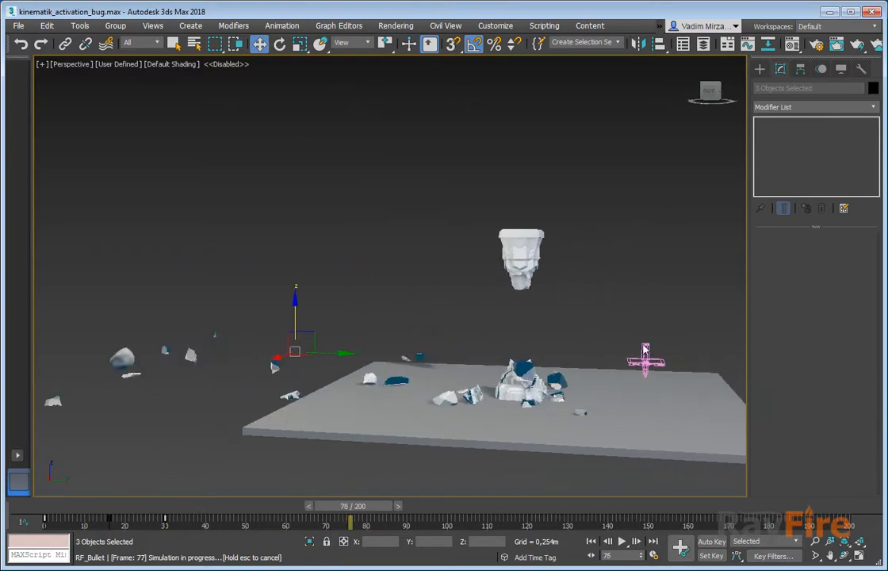
- Stop the simulation, then select the column and the rock together and raise them above the ground slab
{"action": "left_click", "coordinate": [645, 361]}
{"action": "scroll", "coordinate": [799, 407], "scroll_direction": "down", "scroll_amount": 3}
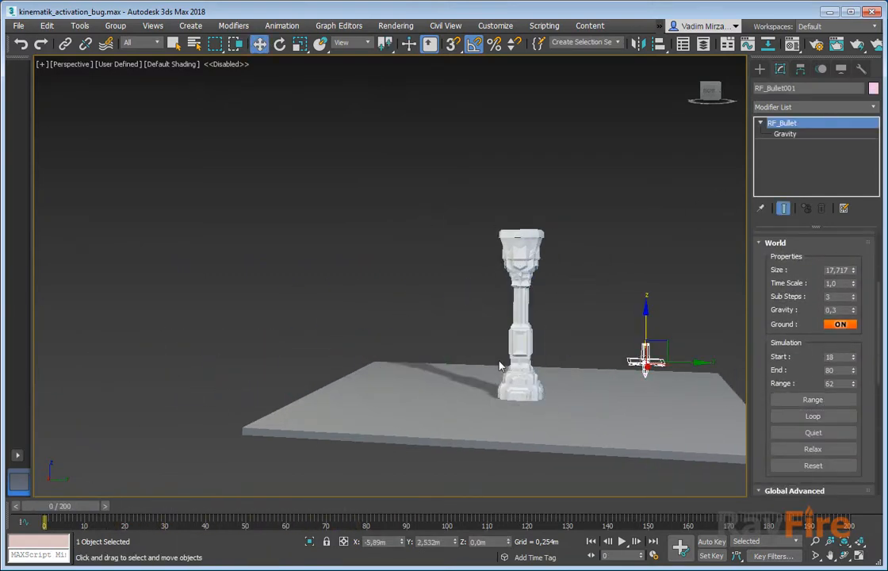
{"action": "middle_click_drag", "start_coordinate": [501, 367], "coordinate": [382, 375]}
{"action": "left_click", "coordinate": [379, 253]}
{"action": "left_click", "coordinate": [605, 187], "text": "ctrl"}
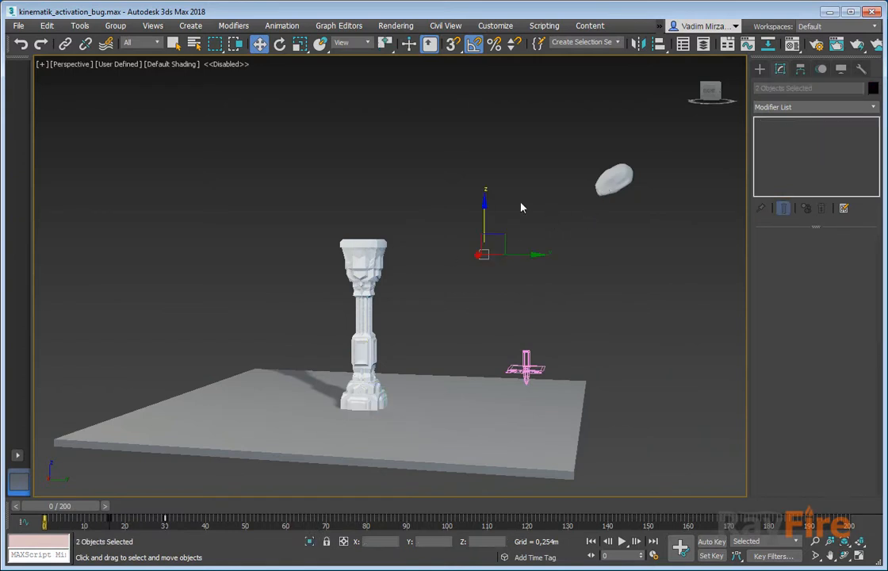
- Restart the looped simulation from the RF_Bullet helper and select the Continuity gizmo of the raised column
{"action": "left_click", "coordinate": [533, 362]}
{"action": "scroll", "coordinate": [793, 396], "scroll_direction": "down", "scroll_amount": 4}
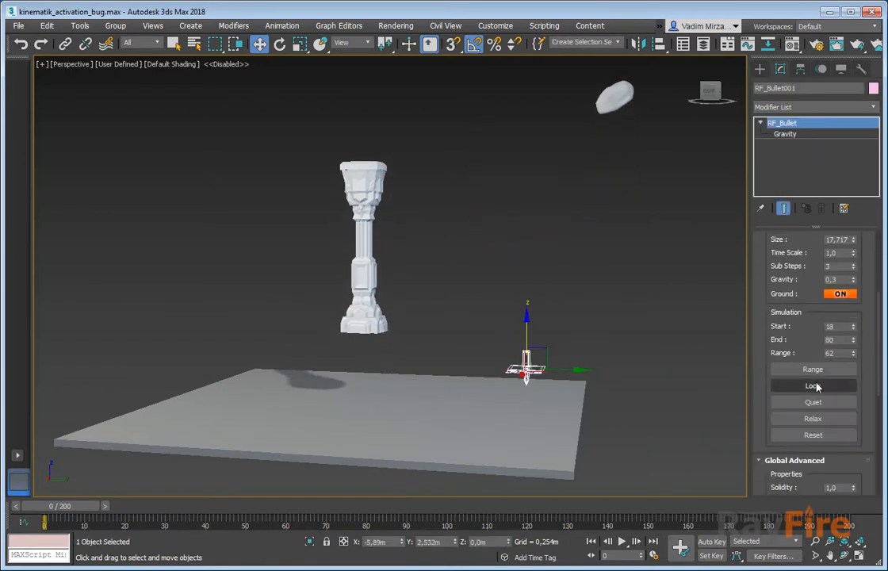
{"action": "left_click", "coordinate": [359, 349]}
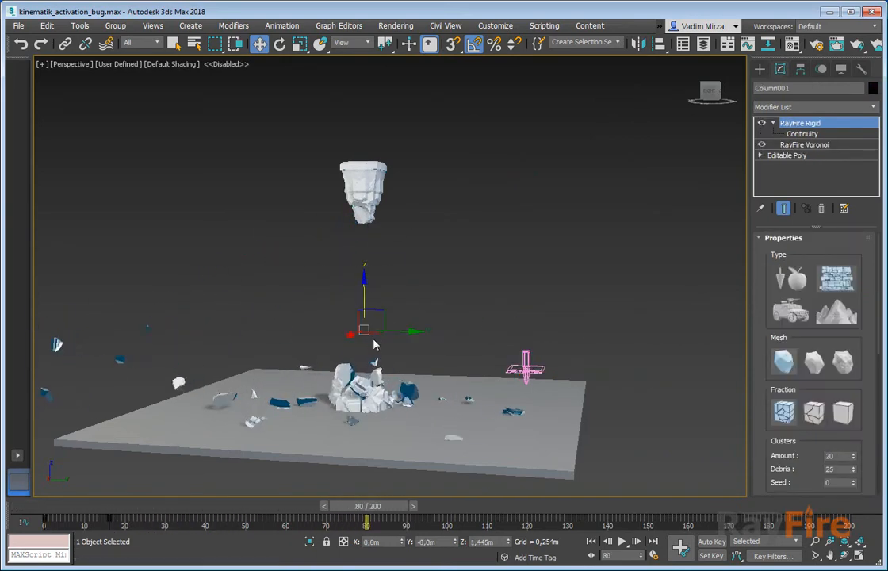
{"action": "left_click", "coordinate": [801, 134]}
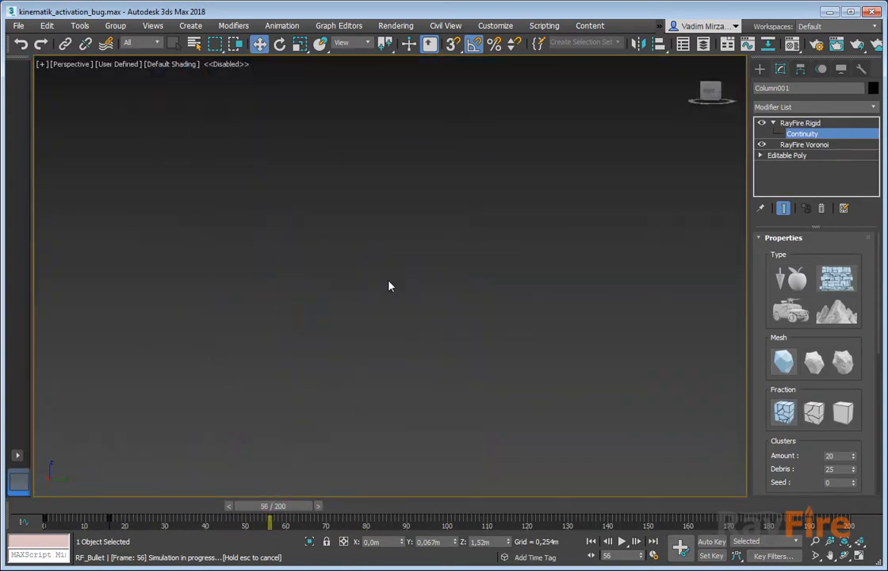
- Lower the Continuity gizmo to Z about 1,146 m, just beneath the raised column's base
{"action": "scroll", "coordinate": [390, 285], "scroll_direction": "down", "scroll_amount": 5}
{"action": "middle_click_drag", "start_coordinate": [389, 286], "coordinate": [297, 285], "text": "alt"}
{"action": "scroll", "coordinate": [303, 288], "scroll_direction": "up", "scroll_amount": 5}
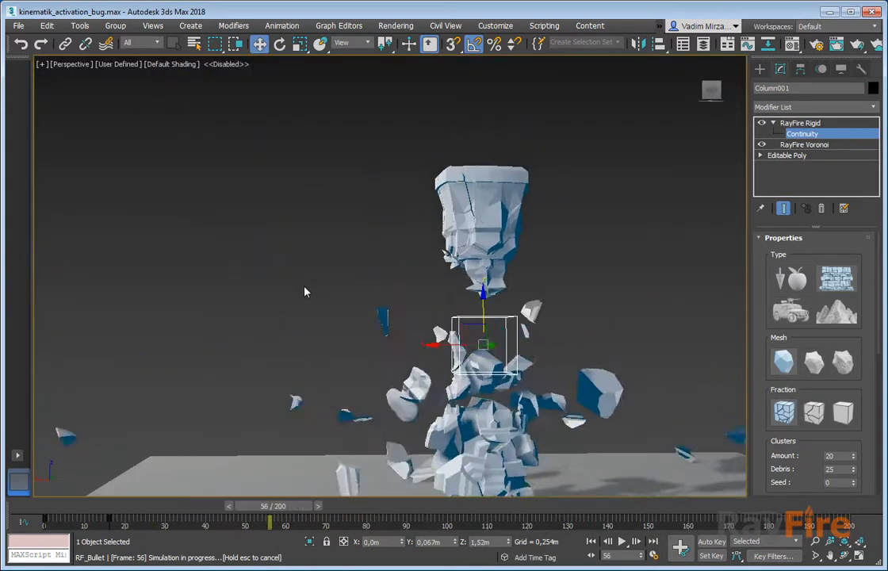
{"action": "middle_click_drag", "start_coordinate": [380, 298], "coordinate": [345, 205]}
{"action": "middle_click_drag", "start_coordinate": [361, 239], "coordinate": [398, 305], "text": "alt"}
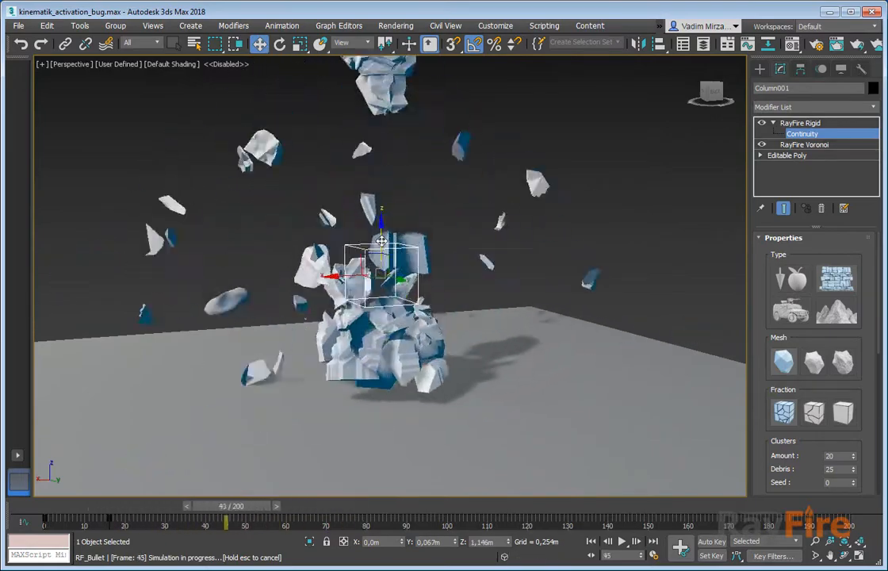
- Reset the By Velocity threshold to 0 and raise the By Offset threshold through 0,033 and 0,055 m to 0,087 m
{"action": "left_click_drag", "start_coordinate": [765, 414], "coordinate": [762, 220]}
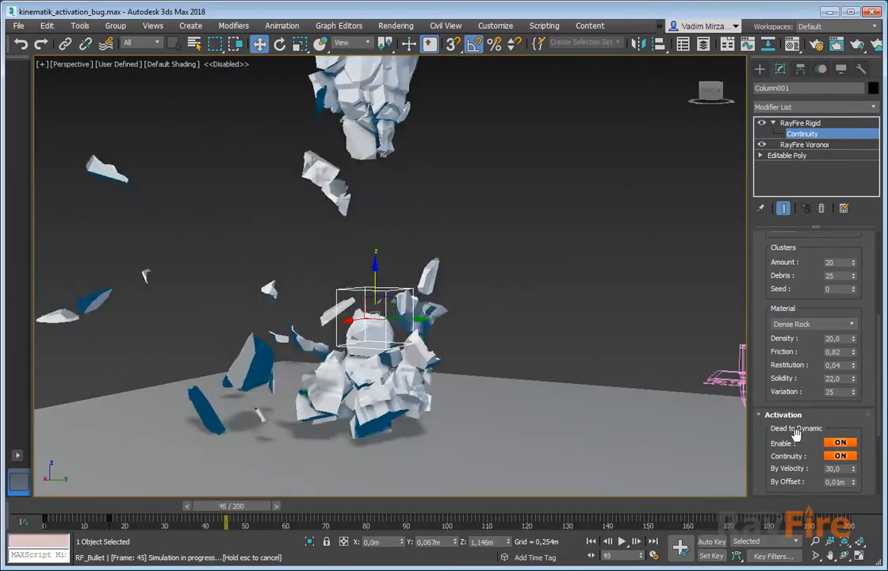
{"action": "scroll", "coordinate": [764, 329], "scroll_direction": "down", "scroll_amount": 3}
{"action": "right_click", "coordinate": [854, 337]}
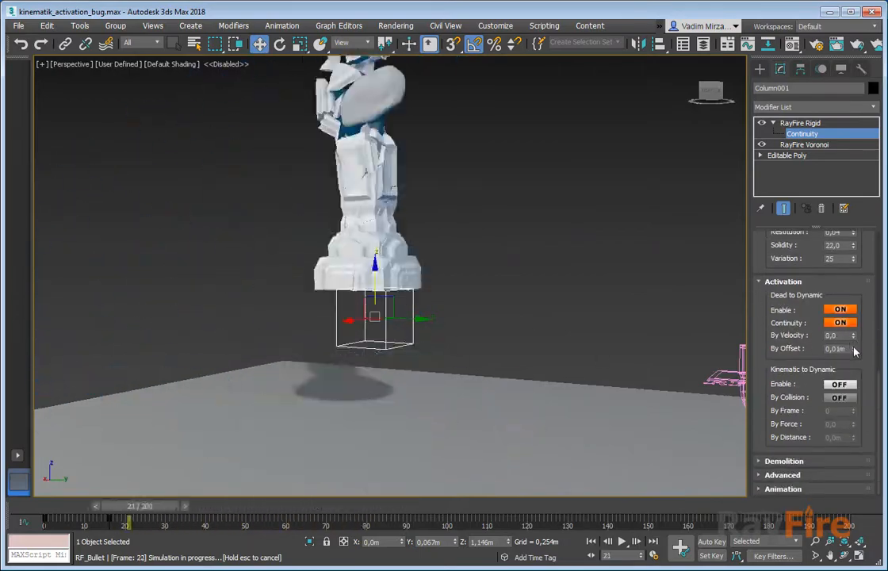
{"action": "left_click_drag", "start_coordinate": [854, 349], "coordinate": [856, 258]}
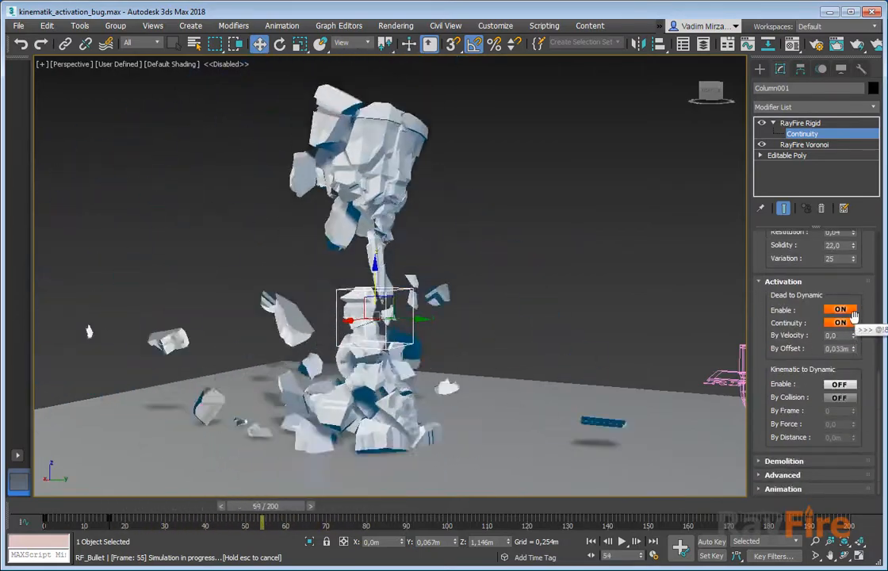
{"action": "left_click_drag", "start_coordinate": [854, 350], "coordinate": [856, 264]}
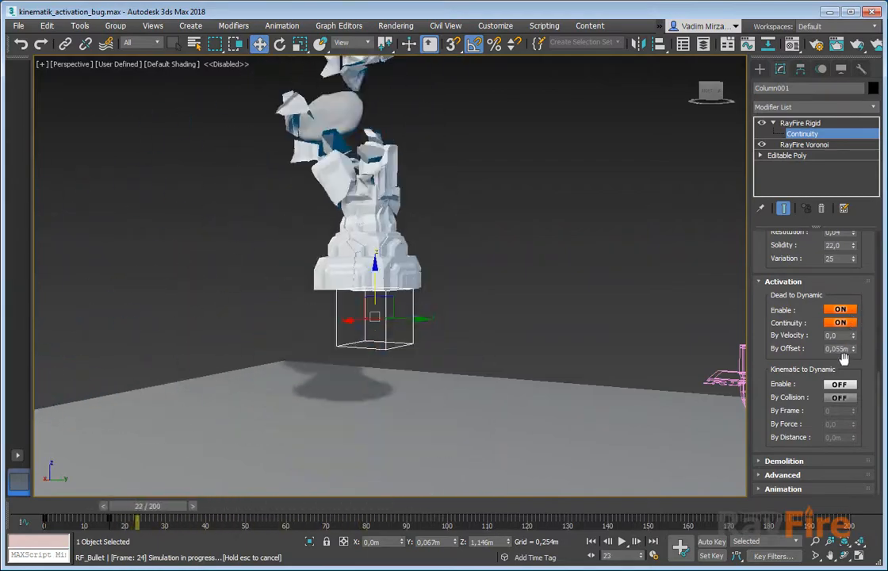
{"action": "left_click_drag", "start_coordinate": [855, 350], "coordinate": [854, 324]}
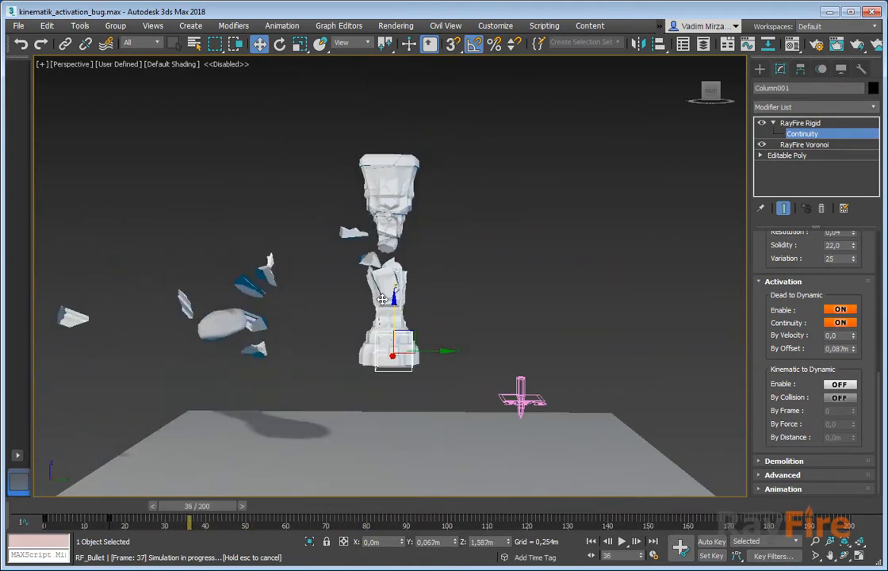
- Examine from several angles how the raised column breaks around the Continuity gizmo at its base
{"action": "scroll", "coordinate": [383, 300], "scroll_direction": "up", "scroll_amount": 4}
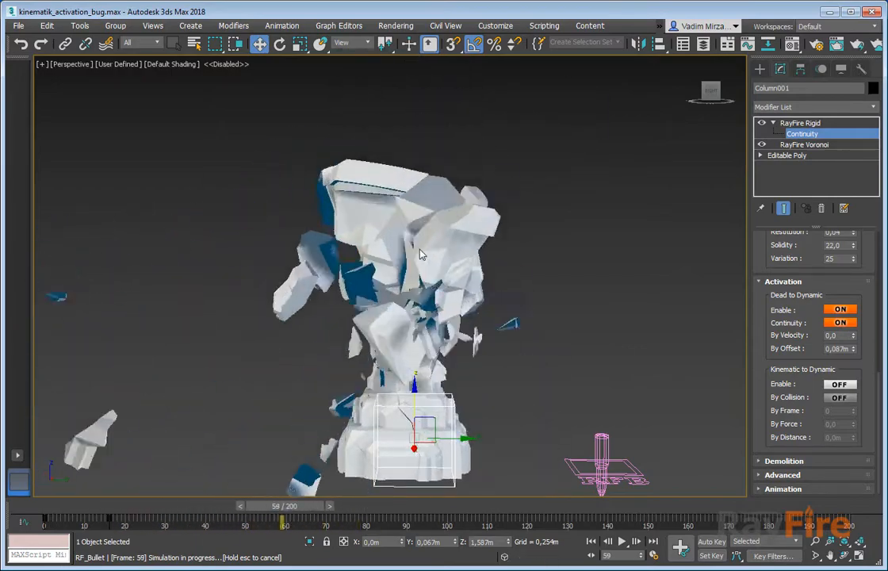
{"action": "middle_click_drag", "start_coordinate": [520, 353], "coordinate": [381, 267]}
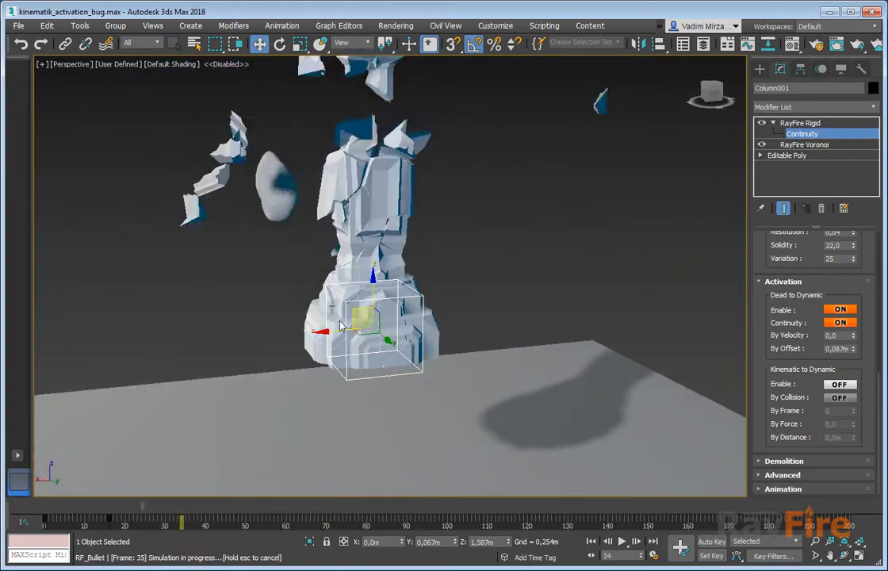
{"action": "scroll", "coordinate": [357, 365], "scroll_direction": "down", "scroll_amount": 4}
{"action": "middle_click_drag", "start_coordinate": [357, 358], "coordinate": [450, 341], "text": "alt"}
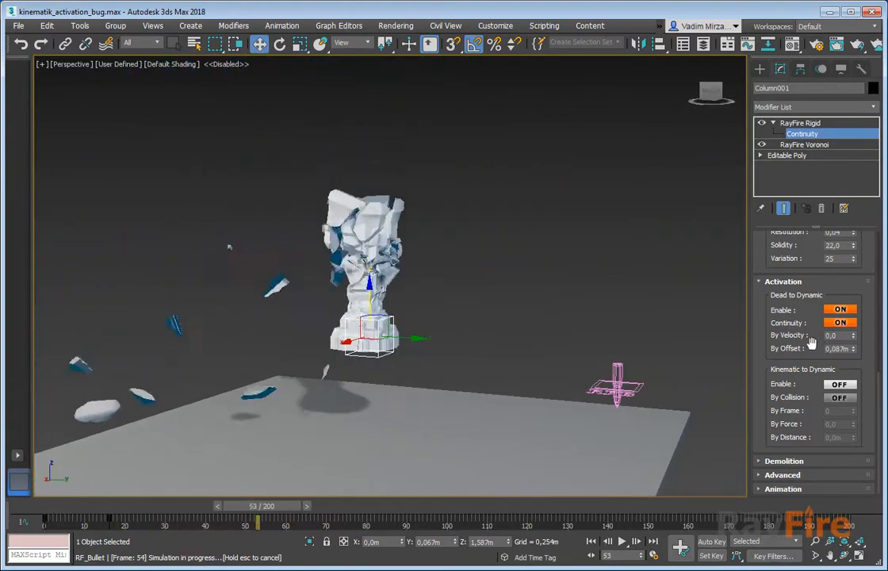
{"action": "left_click_drag", "start_coordinate": [785, 320], "coordinate": [783, 285]}
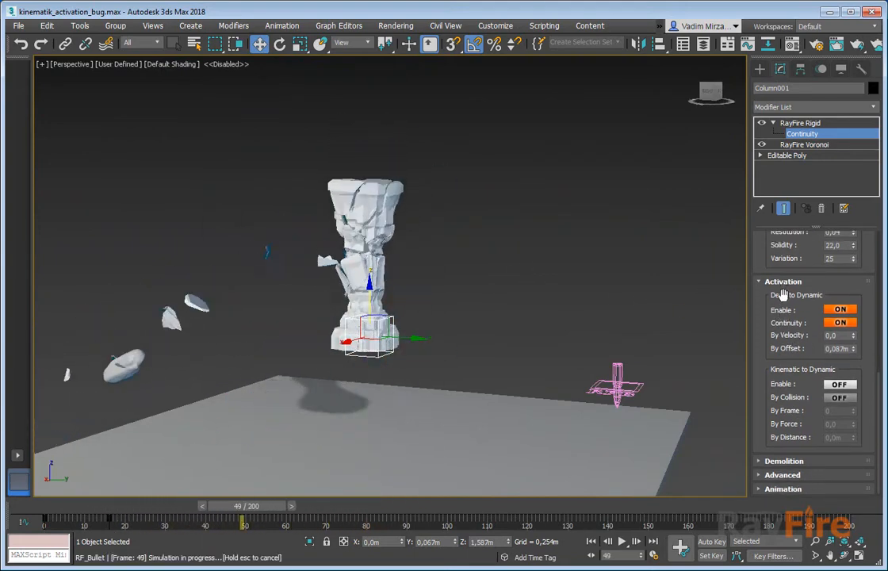